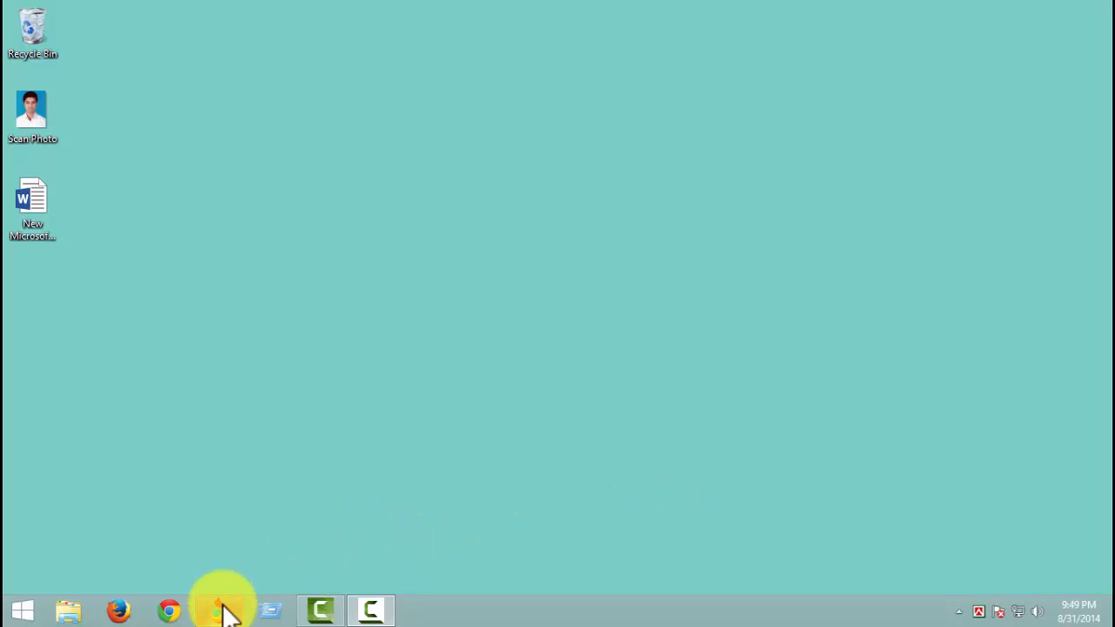
- Open the web browser and search Google for "nu admission"
{"action": "mouse_move", "coordinate": [220, 610]}
{"action": "left_click", "coordinate": [281, 561]}
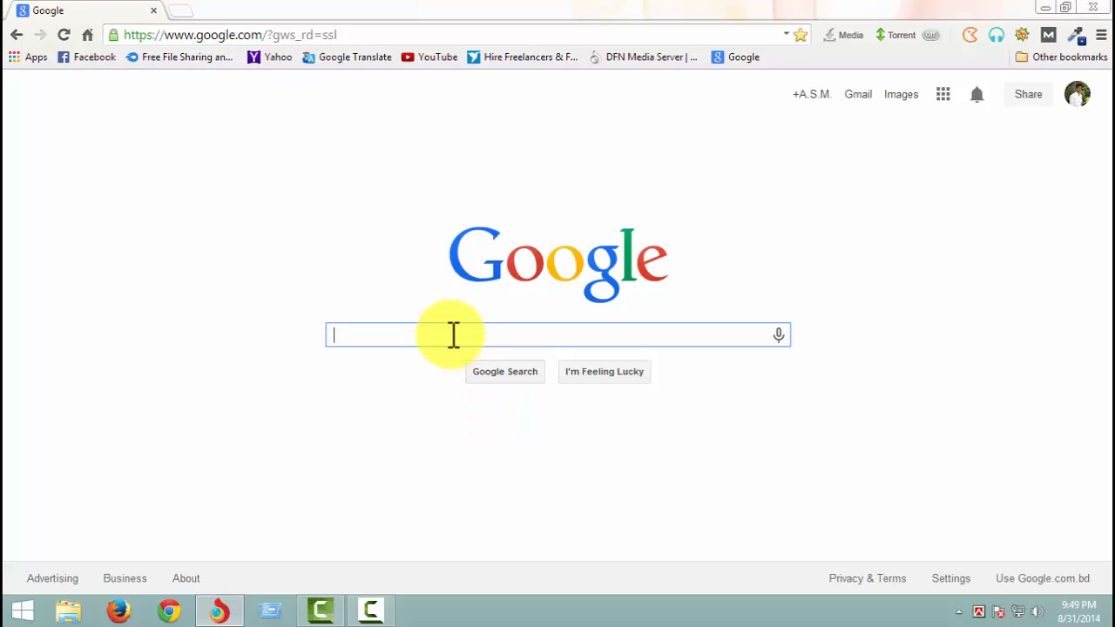
{"action": "type", "text": "nu "}
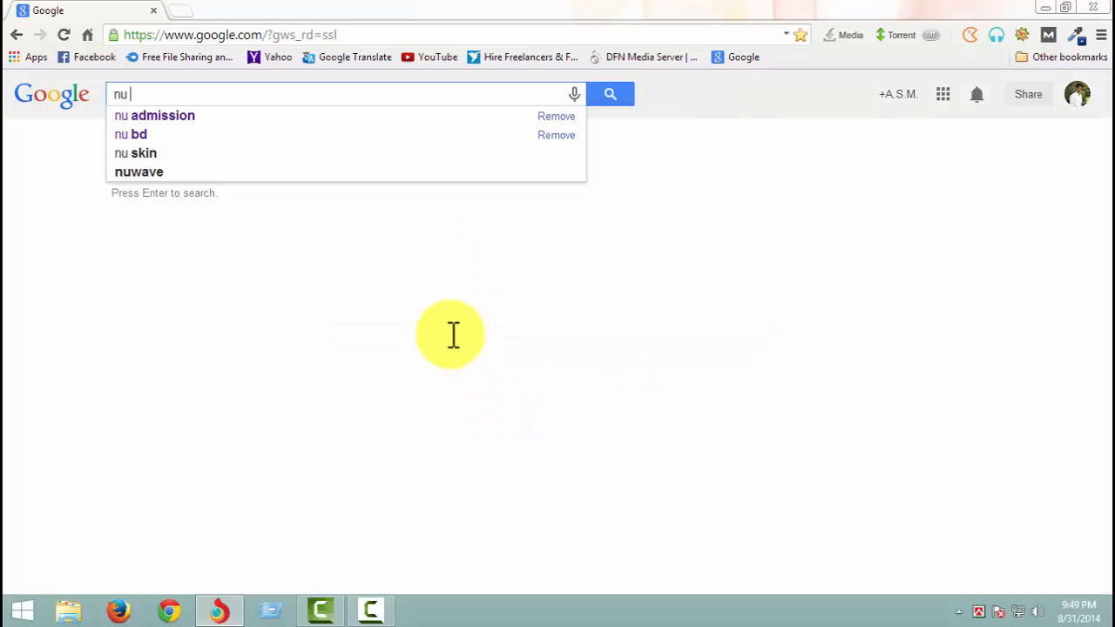
{"action": "type", "text": "adm"}
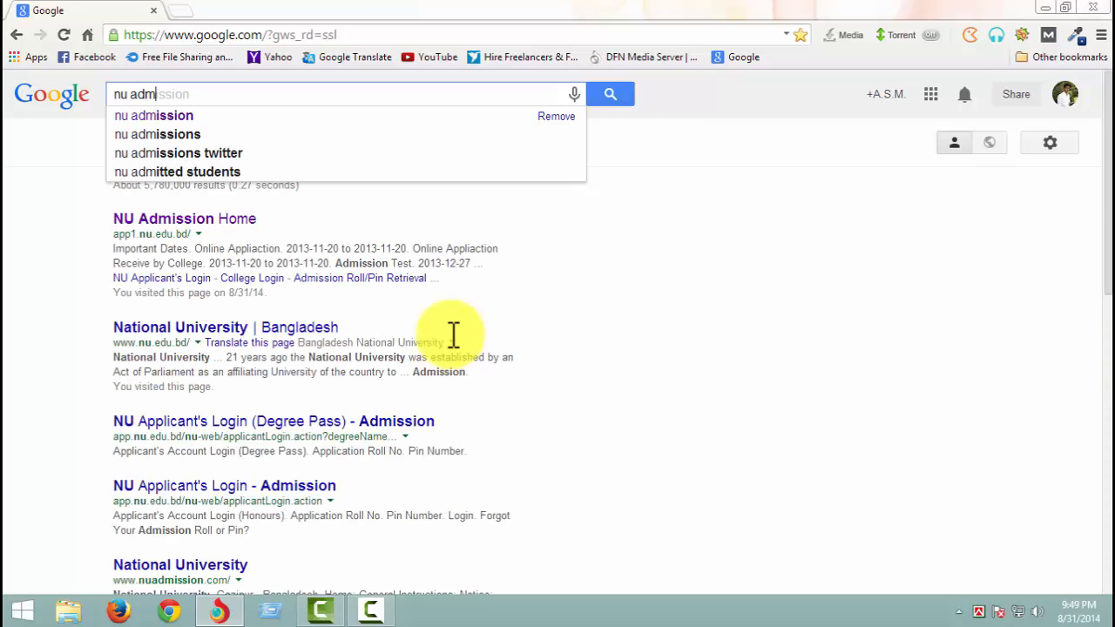
{"action": "type", "text": "issions"}
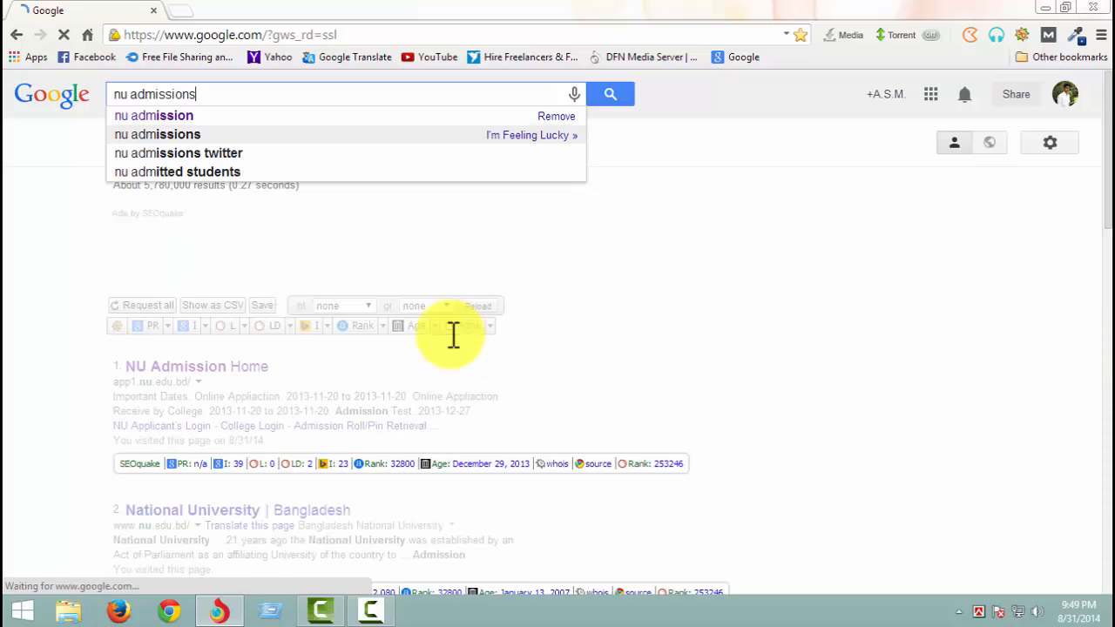
{"action": "key", "text": "BackSpace"}
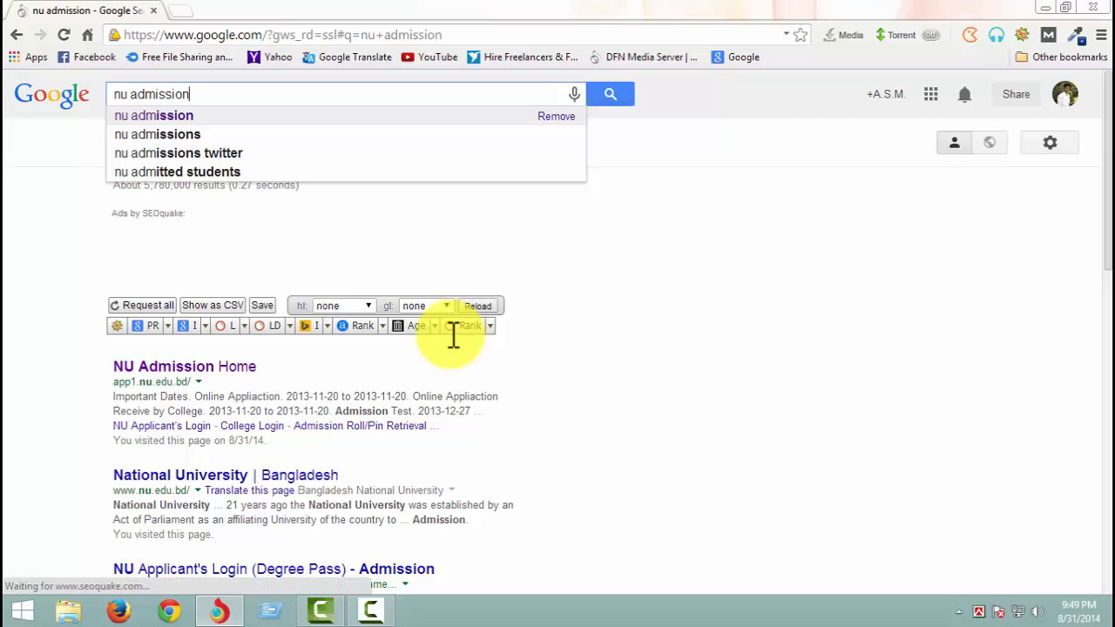
{"action": "key", "text": "Return"}
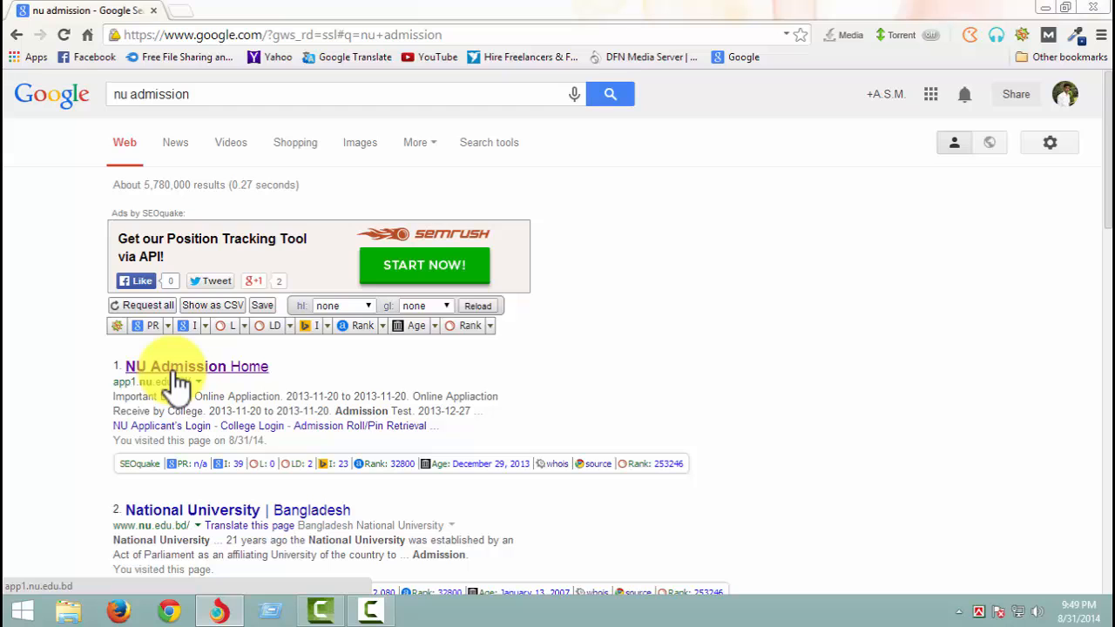
- Open the NU Admission Home search result and start the online application for Masters
{"action": "left_click", "coordinate": [177, 382]}
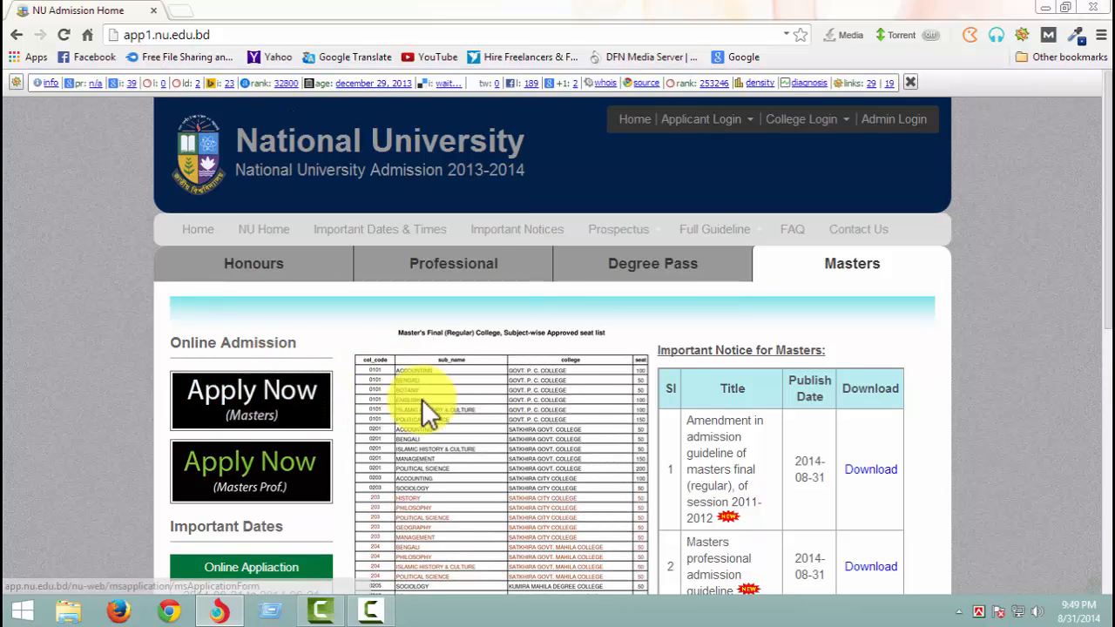
{"action": "scroll", "coordinate": [1053, 323], "scroll_direction": "down", "scroll_amount": 1}
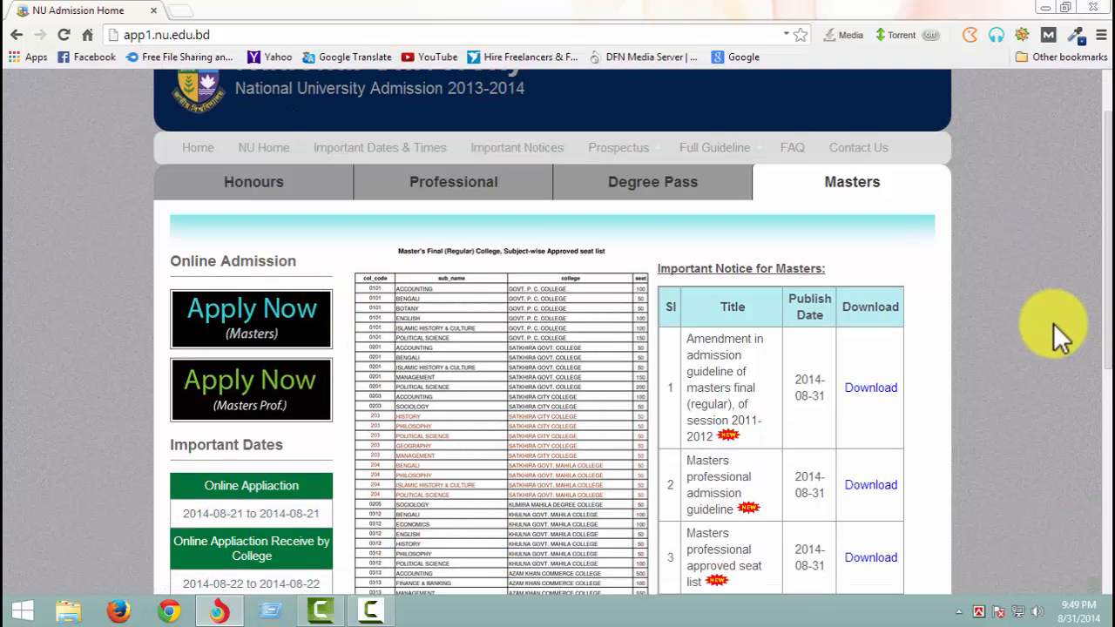
{"action": "scroll", "coordinate": [1053, 323], "scroll_direction": "down", "scroll_amount": 1}
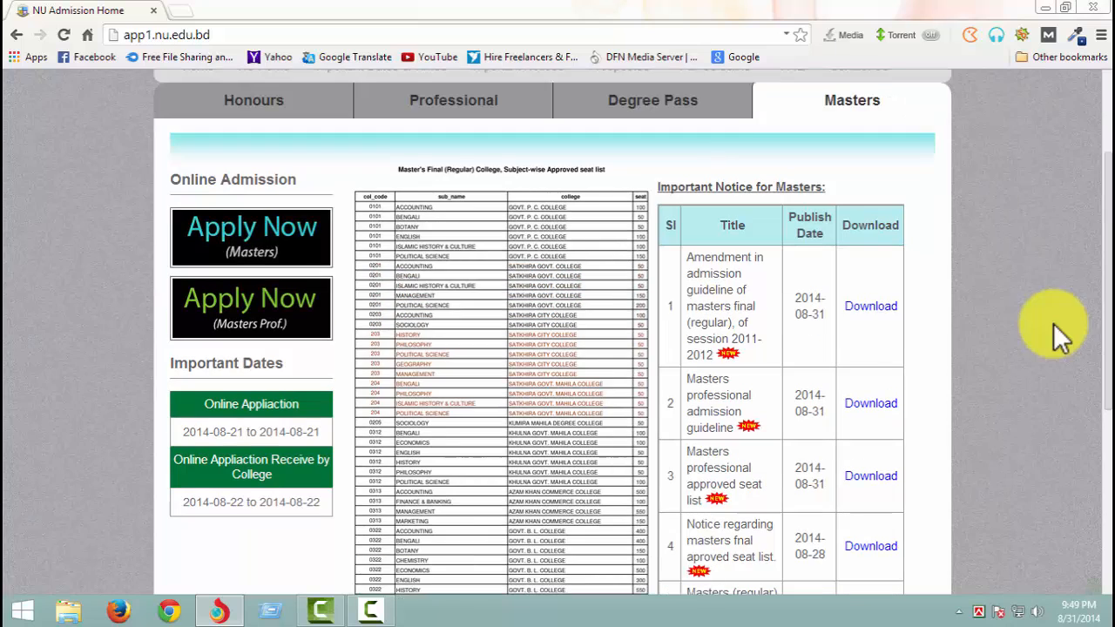
{"action": "left_click", "coordinate": [258, 242]}
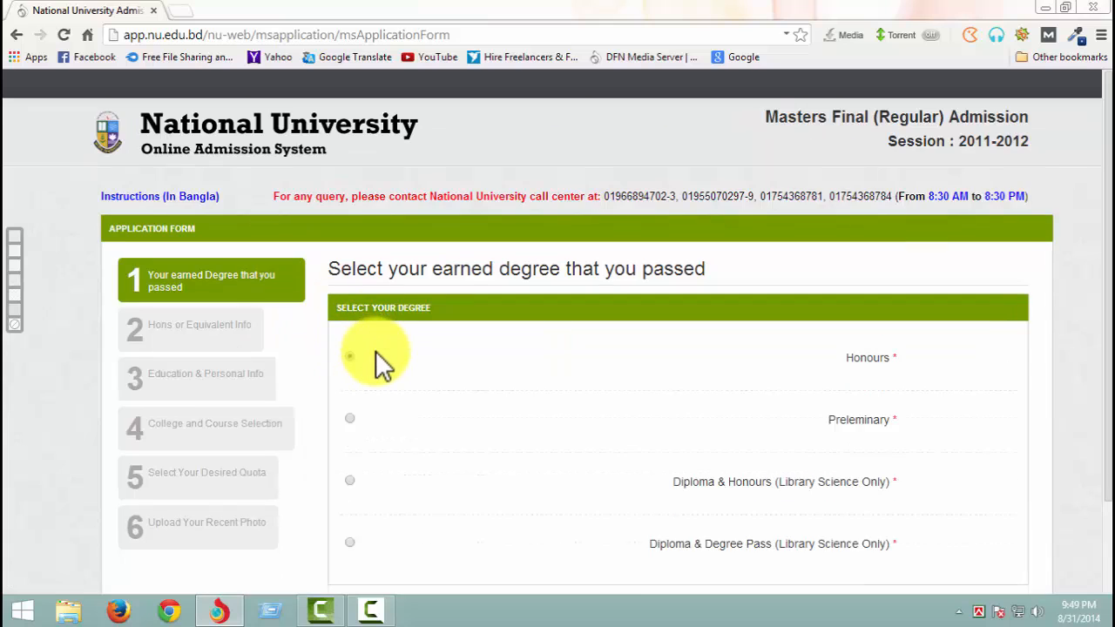
- Choose Honours as the earned degree and proceed to the Hons or Equivalent Info section
{"action": "left_click", "coordinate": [376, 354]}
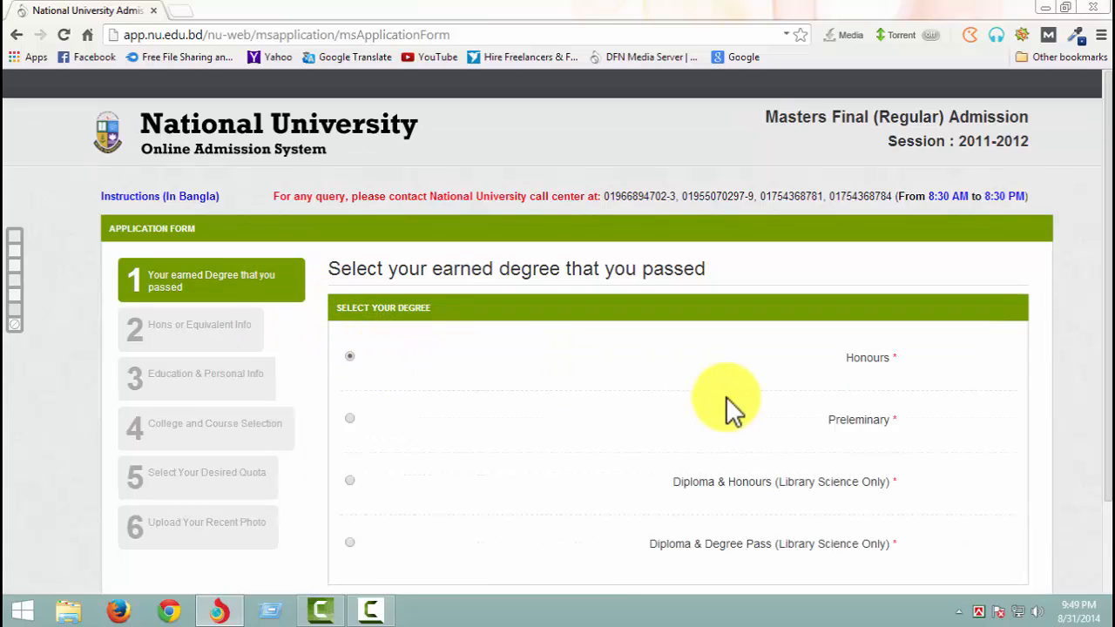
{"action": "left_click", "coordinate": [384, 280]}
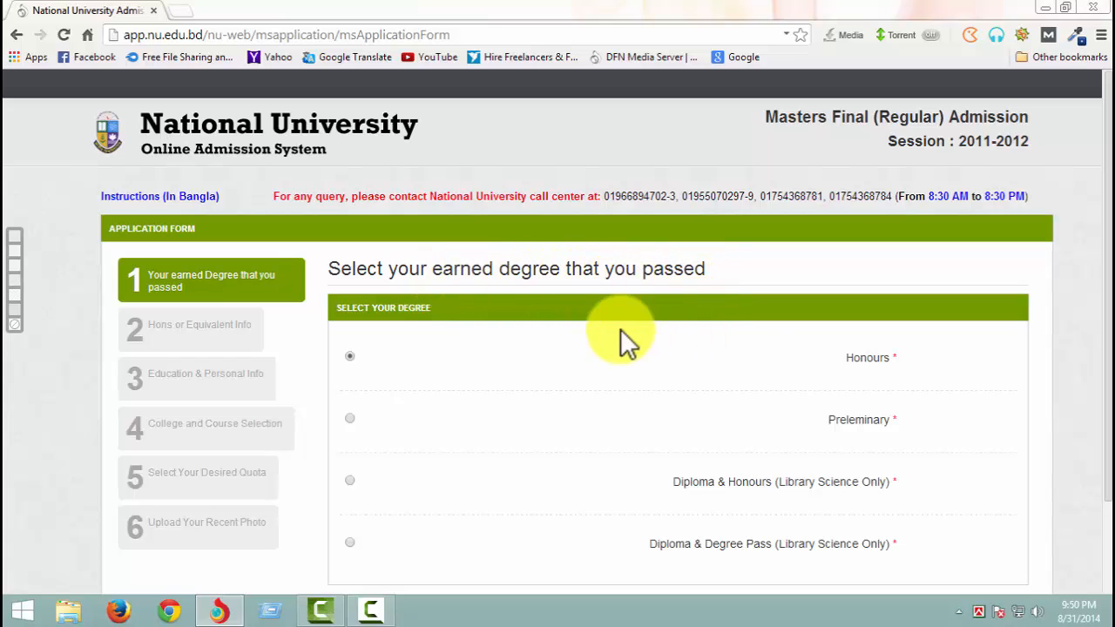
{"action": "scroll", "coordinate": [909, 398], "scroll_direction": "down", "scroll_amount": 1}
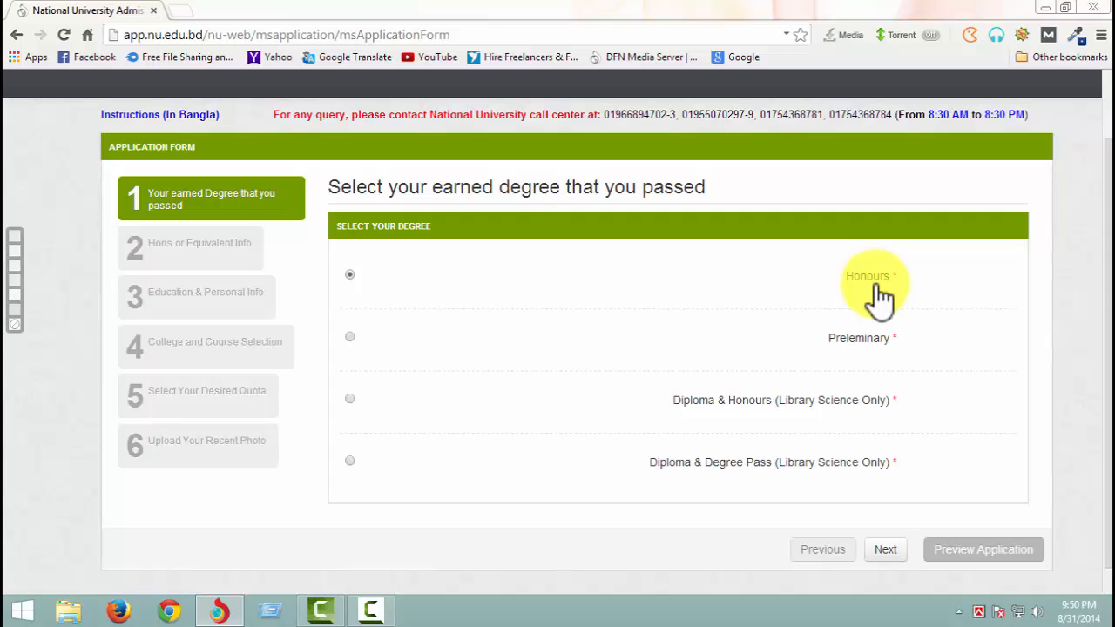
{"action": "left_click", "coordinate": [349, 274]}
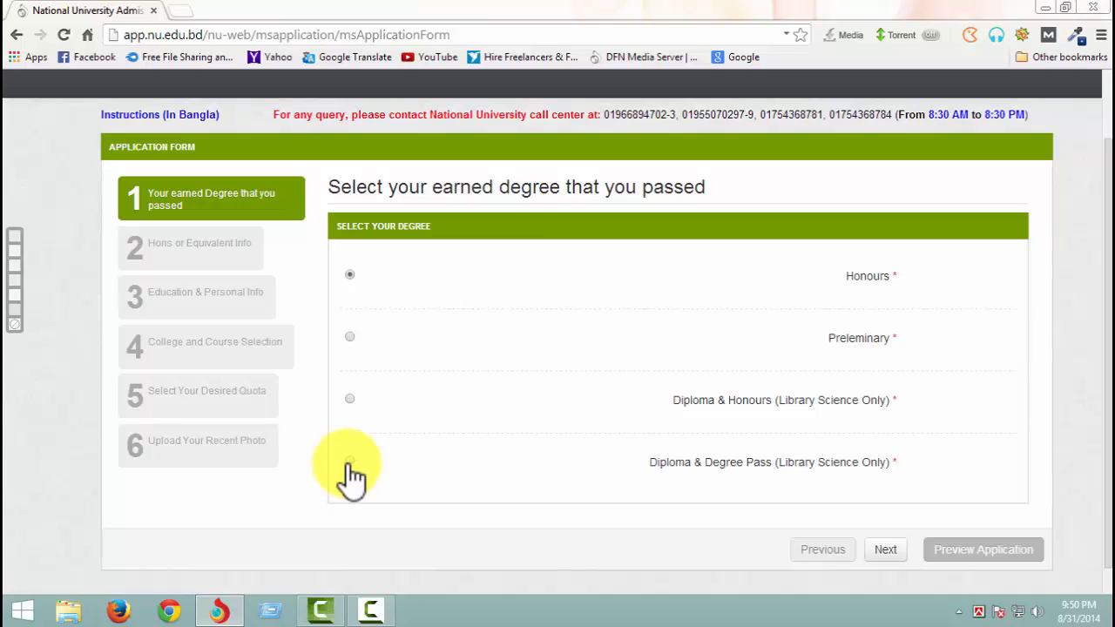
{"action": "left_click", "coordinate": [350, 275]}
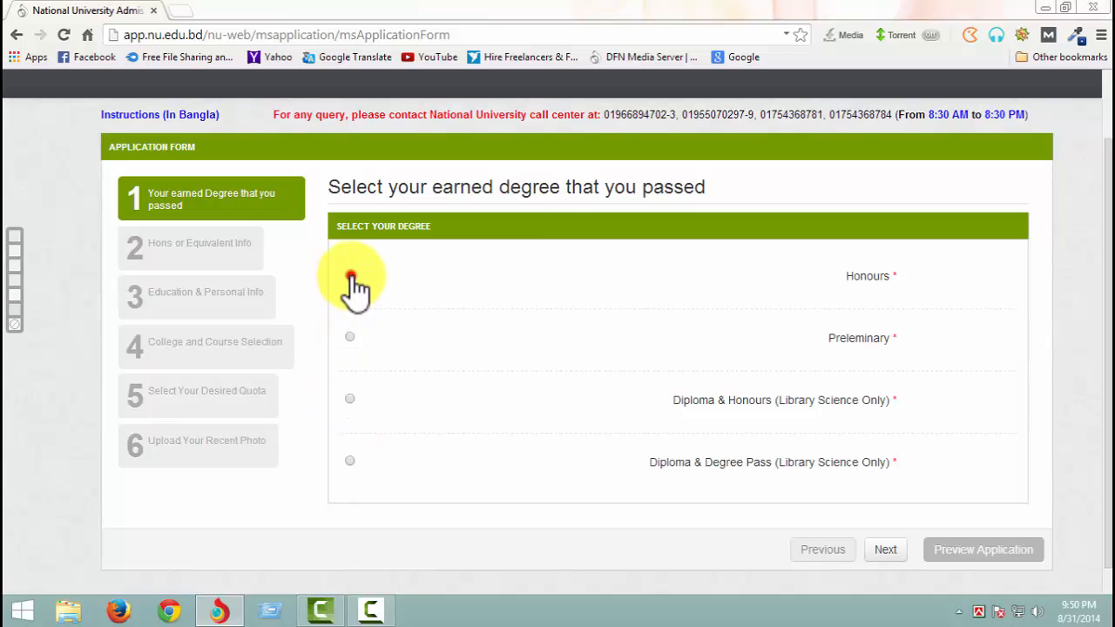
{"action": "left_click", "coordinate": [878, 550]}
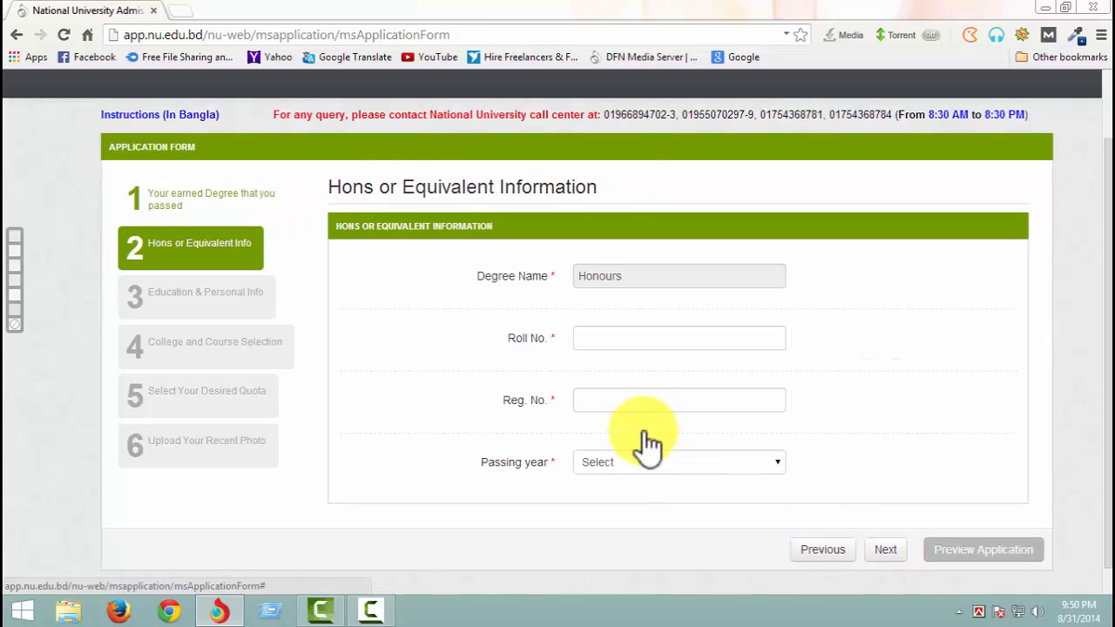
- Enter the applicant's roll number and registration number, set the passing year to 2011, and proceed to Education & Personal Info
{"action": "left_click", "coordinate": [606, 339]}
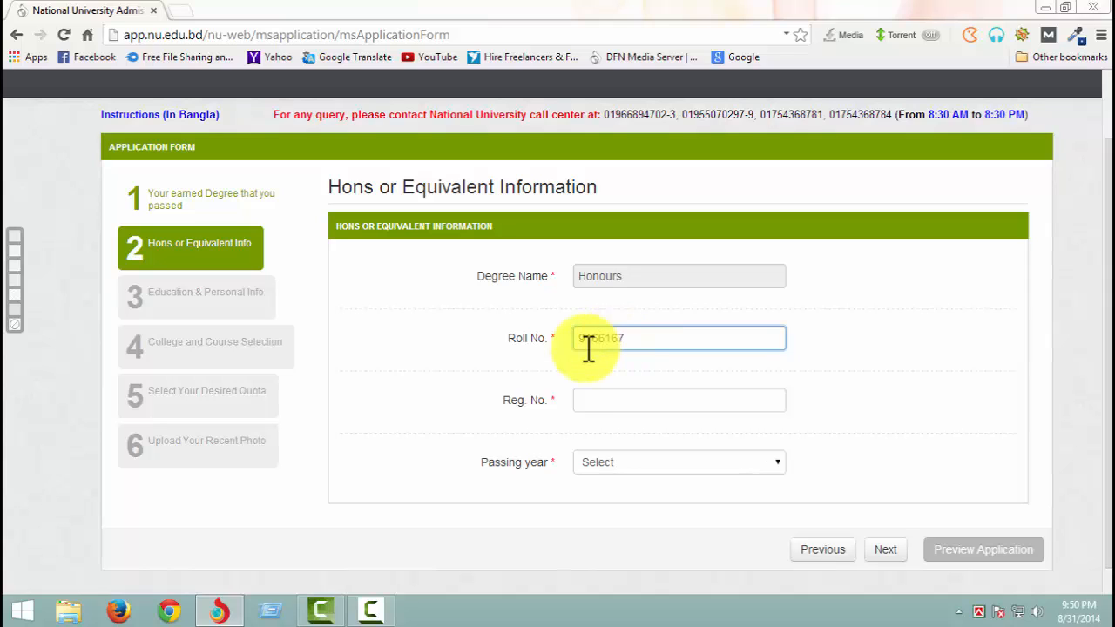
{"action": "left_click", "coordinate": [612, 406]}
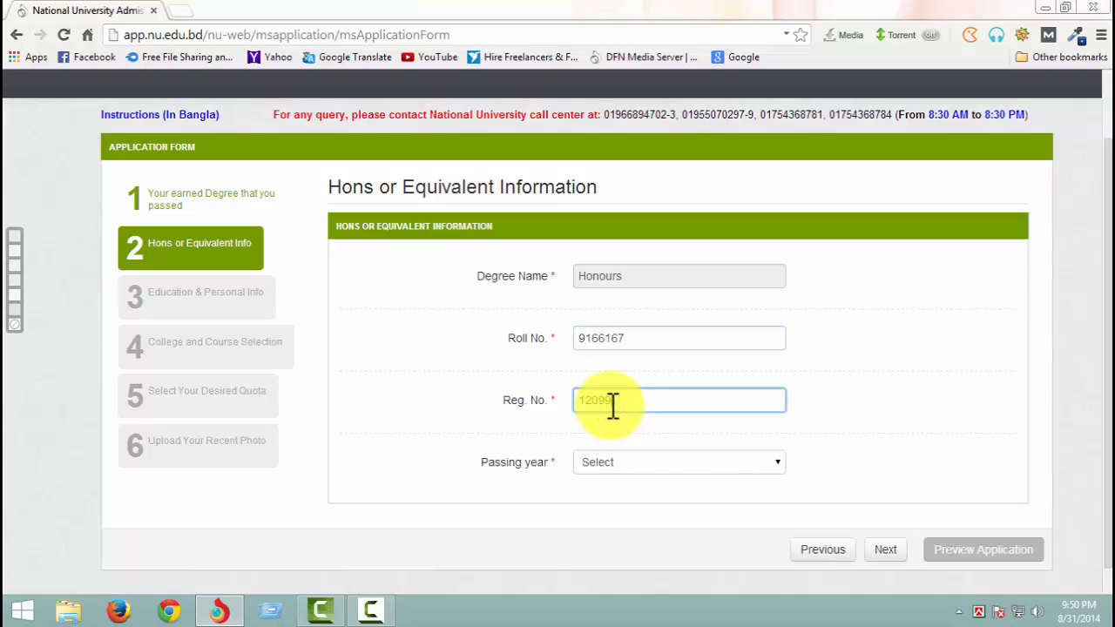
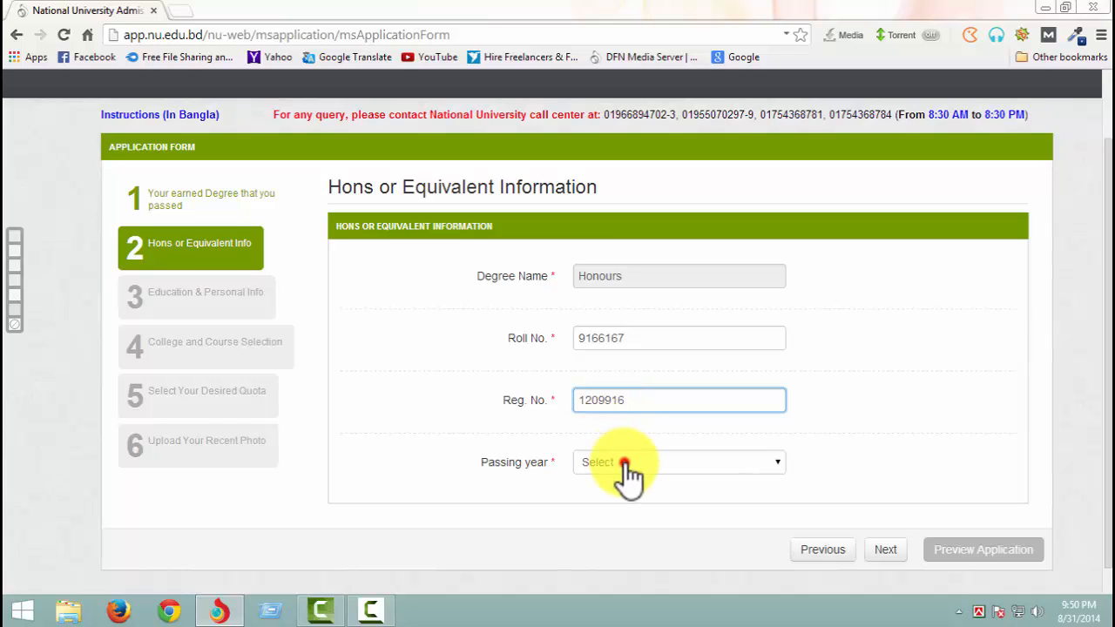
{"action": "left_click", "coordinate": [620, 462]}
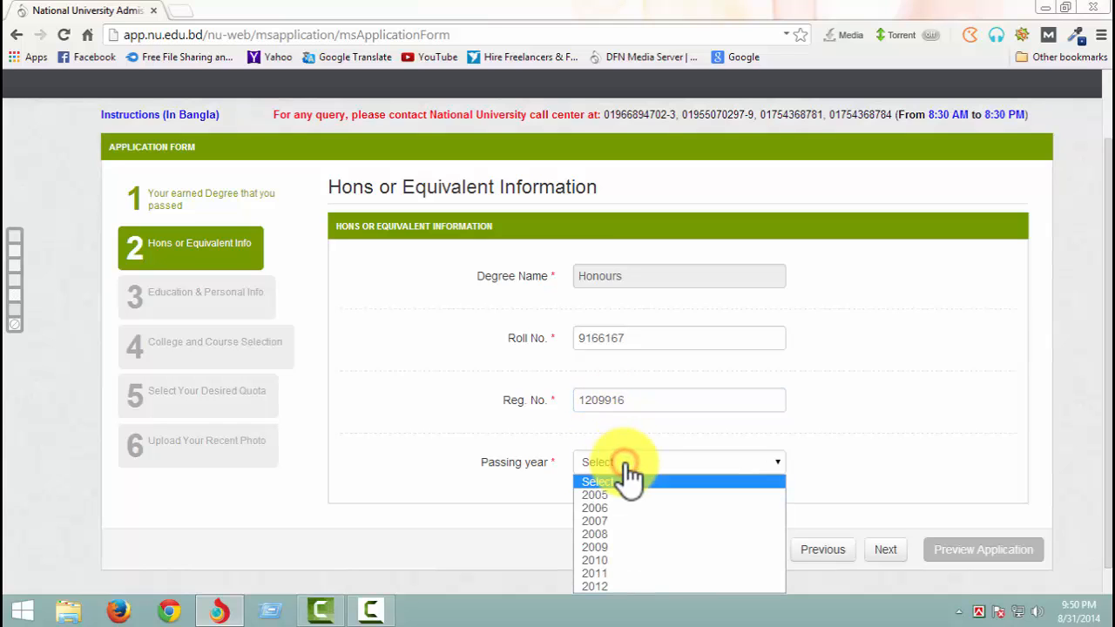
{"action": "left_click", "coordinate": [614, 572]}
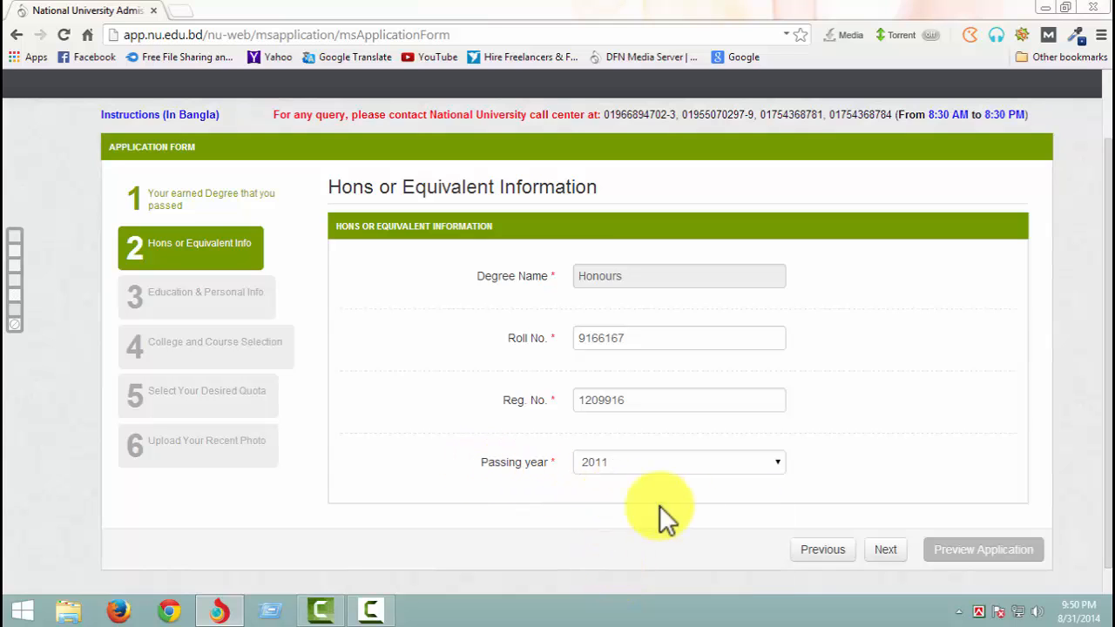
{"action": "left_click", "coordinate": [884, 554]}
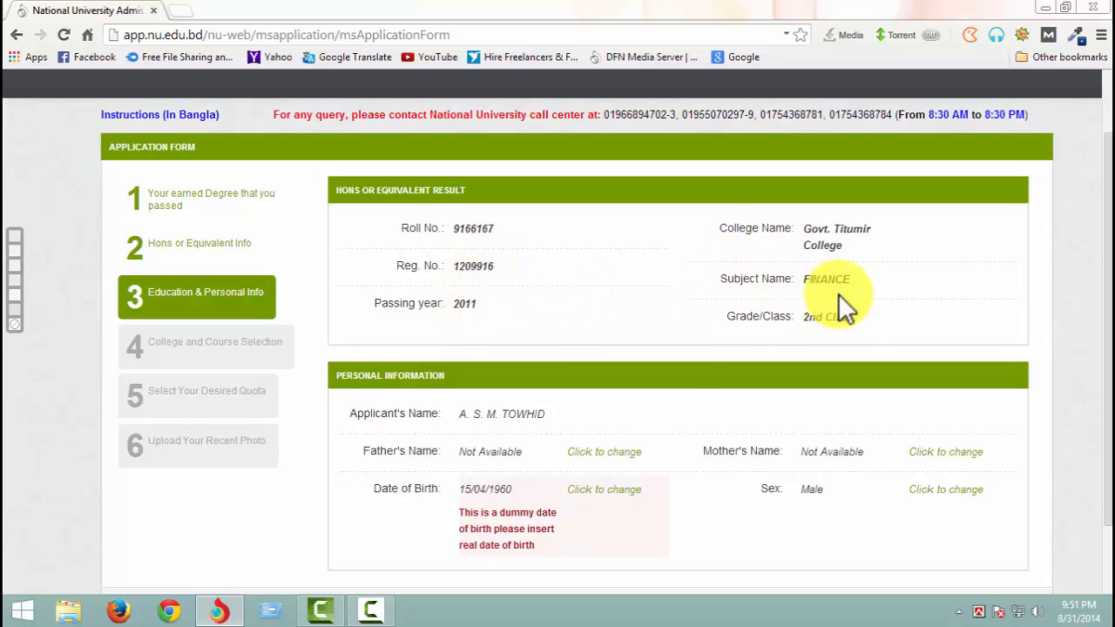
- Unlock the father's name in the personal information for changes and replace it with the father's full name
{"action": "scroll", "coordinate": [884, 323], "scroll_direction": "down", "scroll_amount": 1}
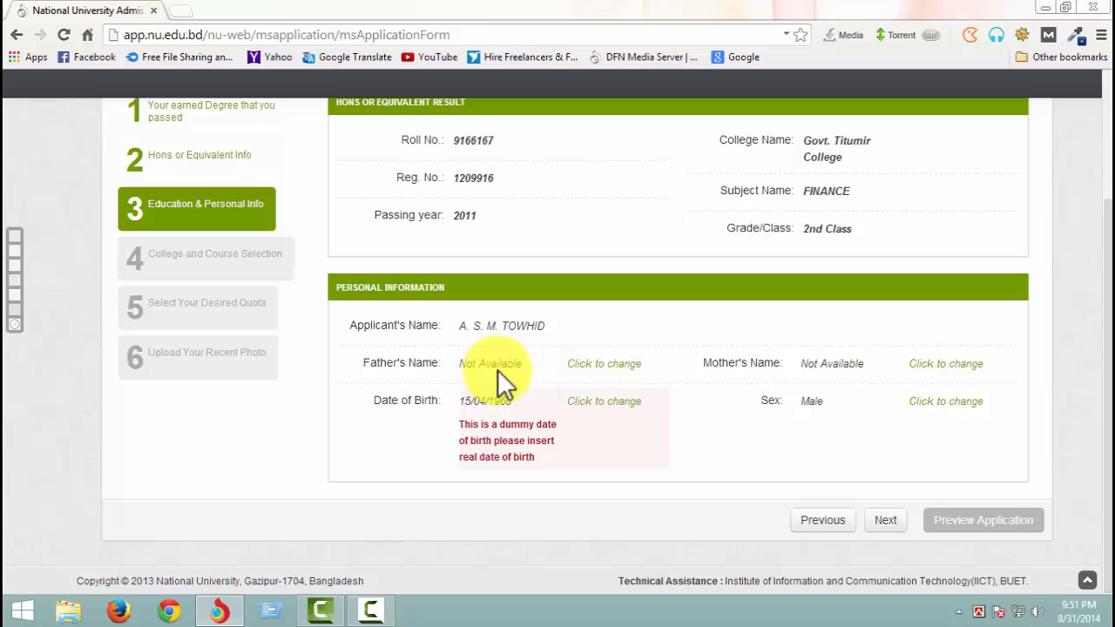
{"action": "left_click", "coordinate": [564, 374]}
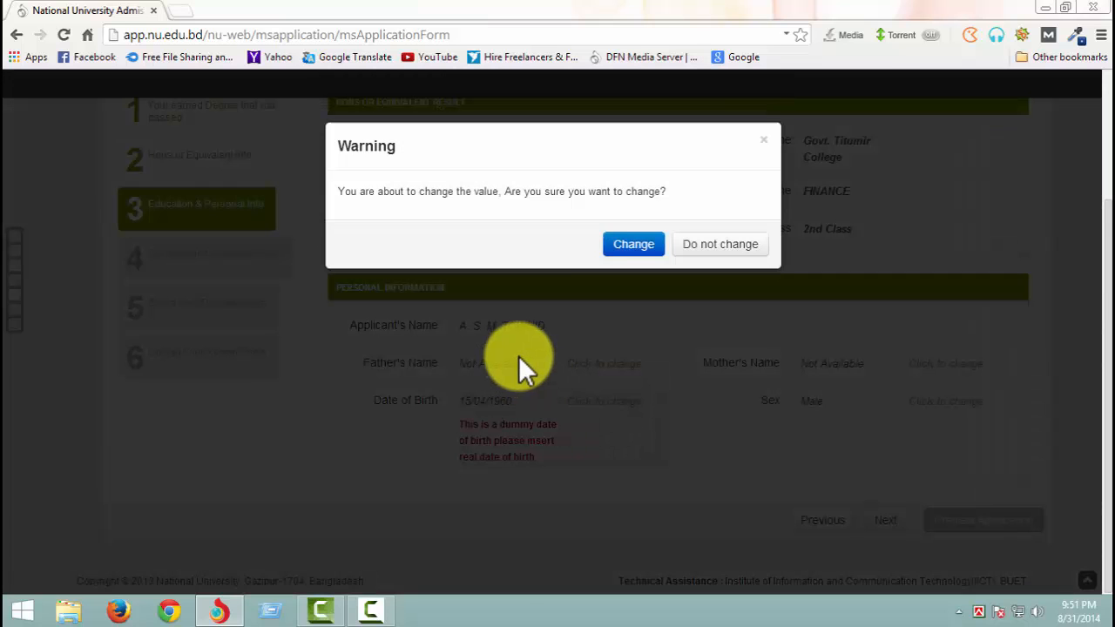
{"action": "left_click", "coordinate": [633, 246]}
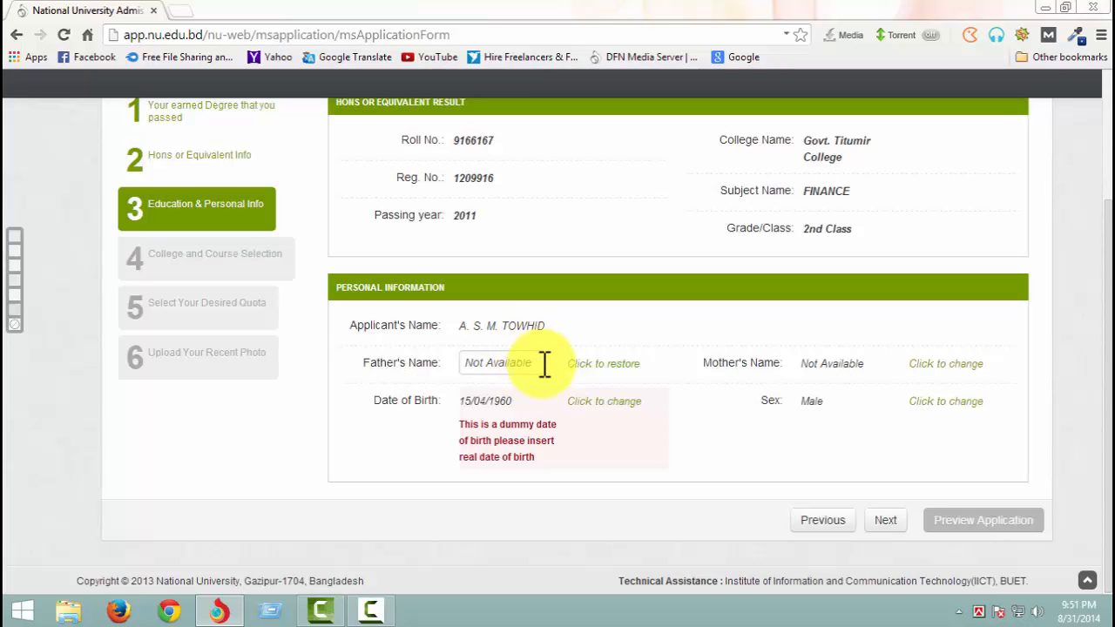
{"action": "left_click", "coordinate": [541, 363]}
{"action": "left_click_drag", "start_coordinate": [513, 366], "coordinate": [448, 366]}
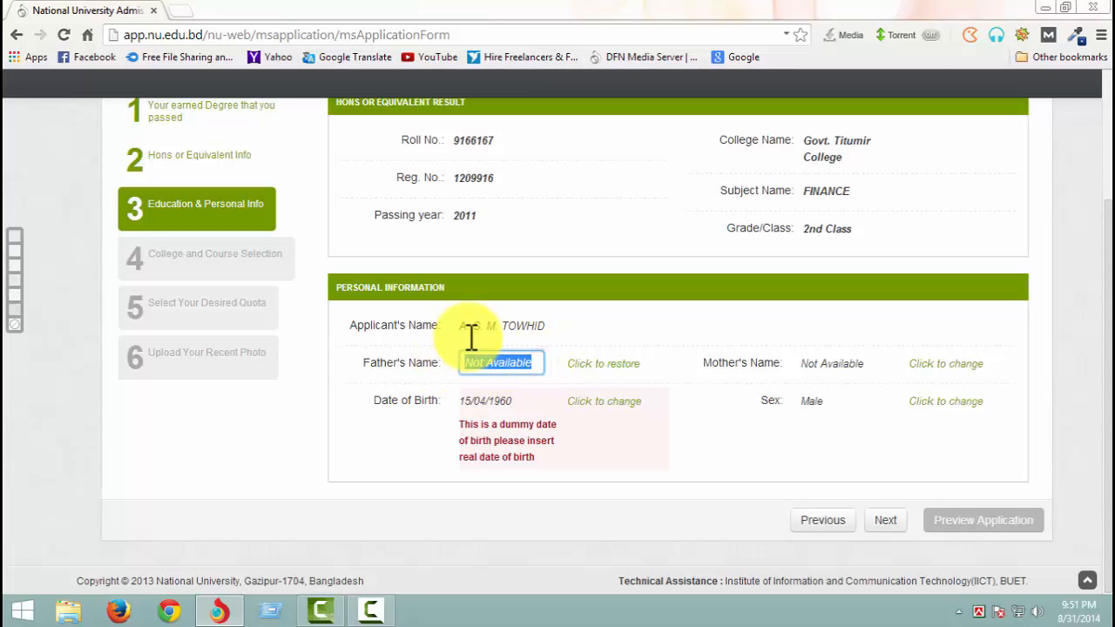
{"action": "key", "text": "BackSpace"}
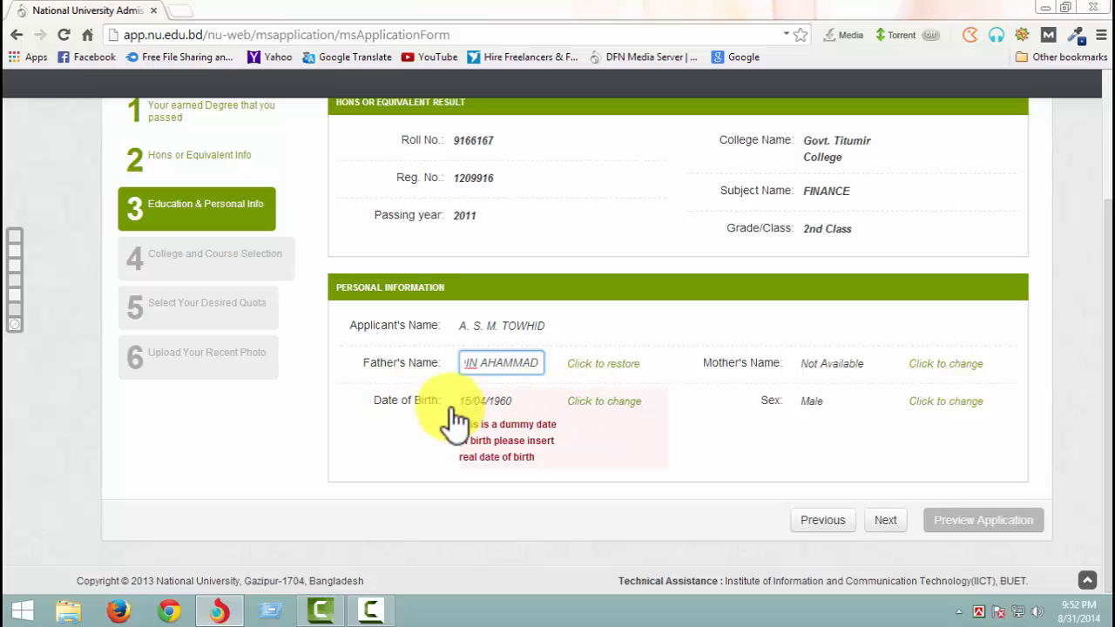
- Unlock the date of birth for changes and set the applicant's real birth date using the calendar
{"action": "left_click", "coordinate": [592, 402]}
{"action": "left_click", "coordinate": [631, 246]}
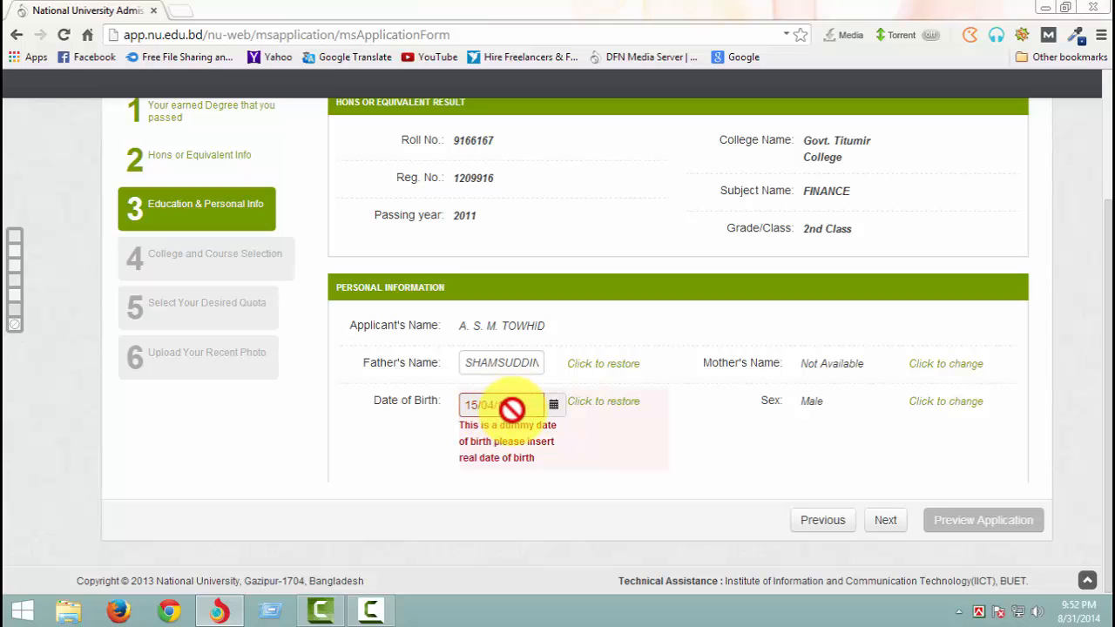
{"action": "left_click", "coordinate": [558, 408]}
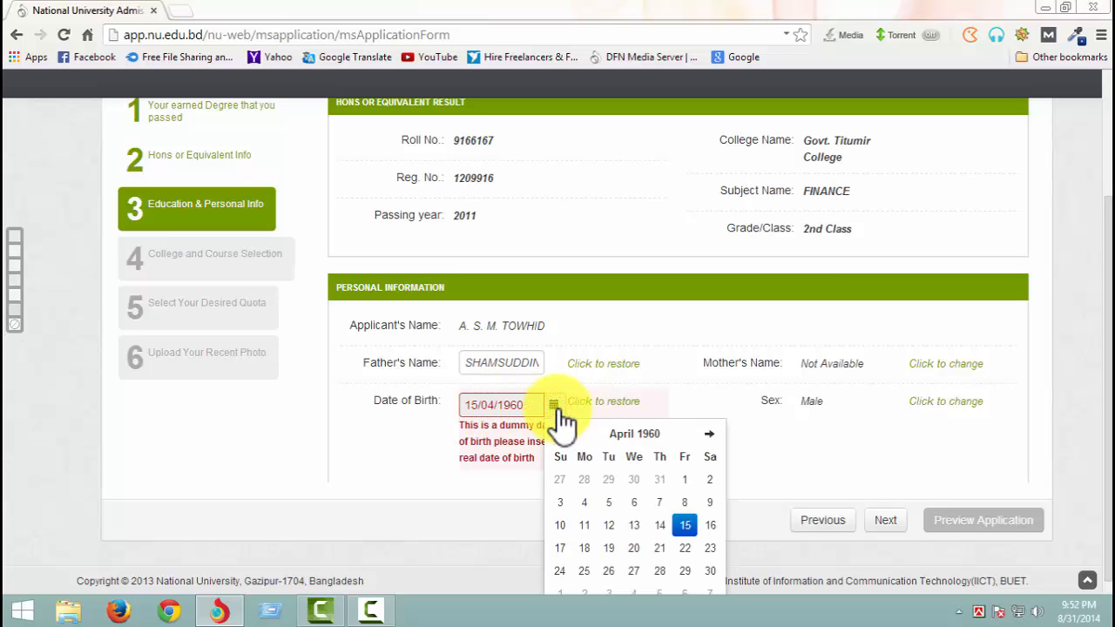
{"action": "left_click", "coordinate": [649, 436]}
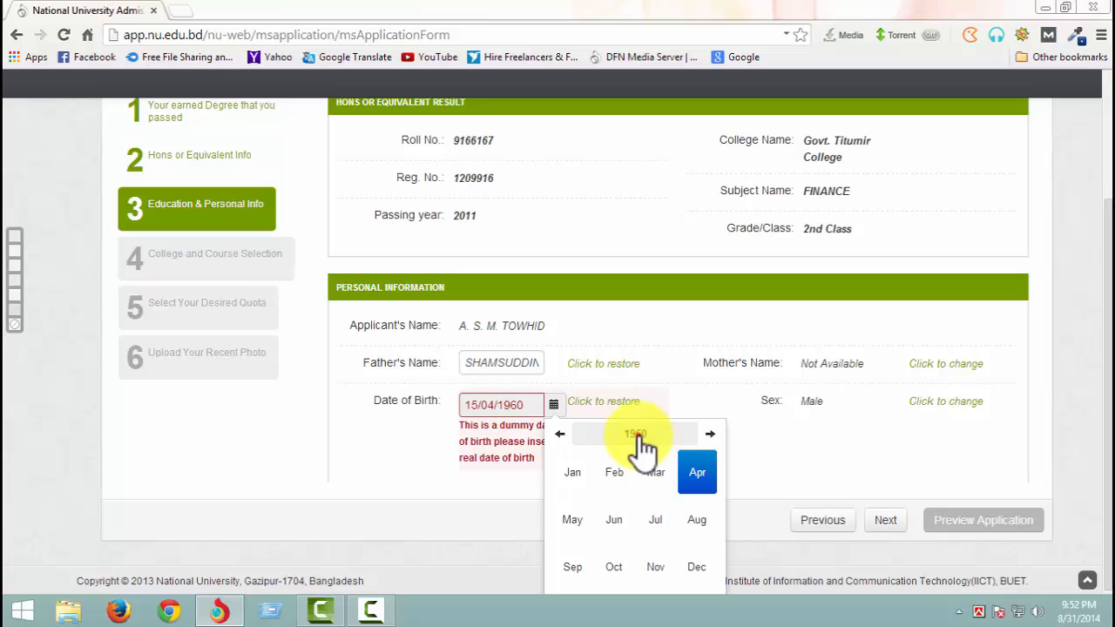
{"action": "left_click", "coordinate": [642, 436]}
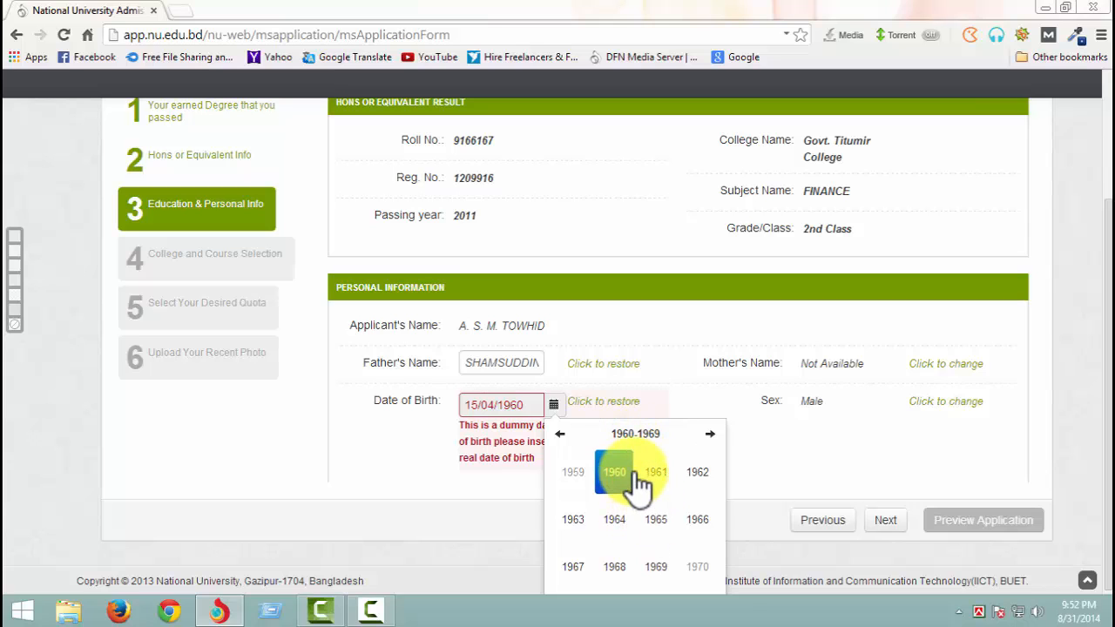
{"action": "left_click", "coordinate": [708, 435]}
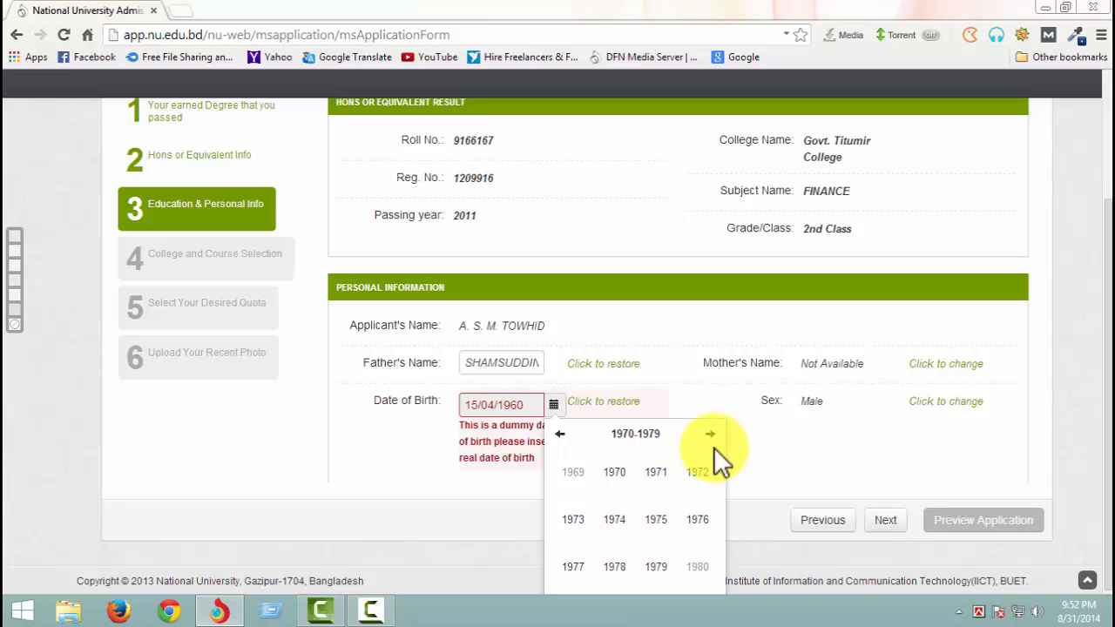
{"action": "left_click", "coordinate": [712, 440]}
{"action": "left_click", "coordinate": [614, 567]}
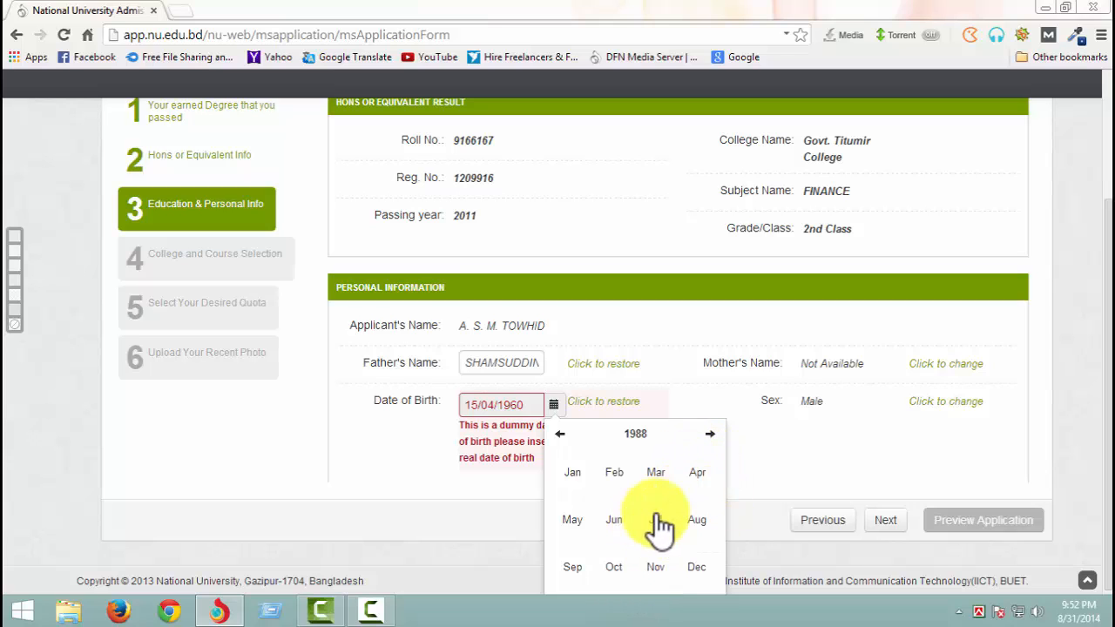
{"action": "scroll", "coordinate": [683, 538], "scroll_direction": "down", "scroll_amount": 1}
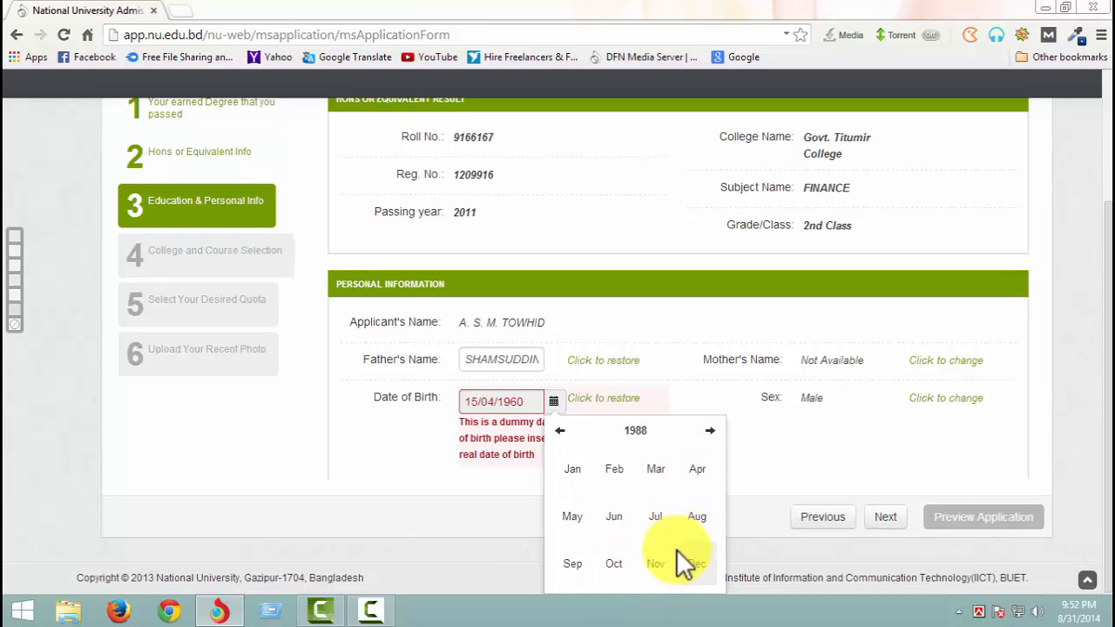
{"action": "left_click", "coordinate": [571, 566]}
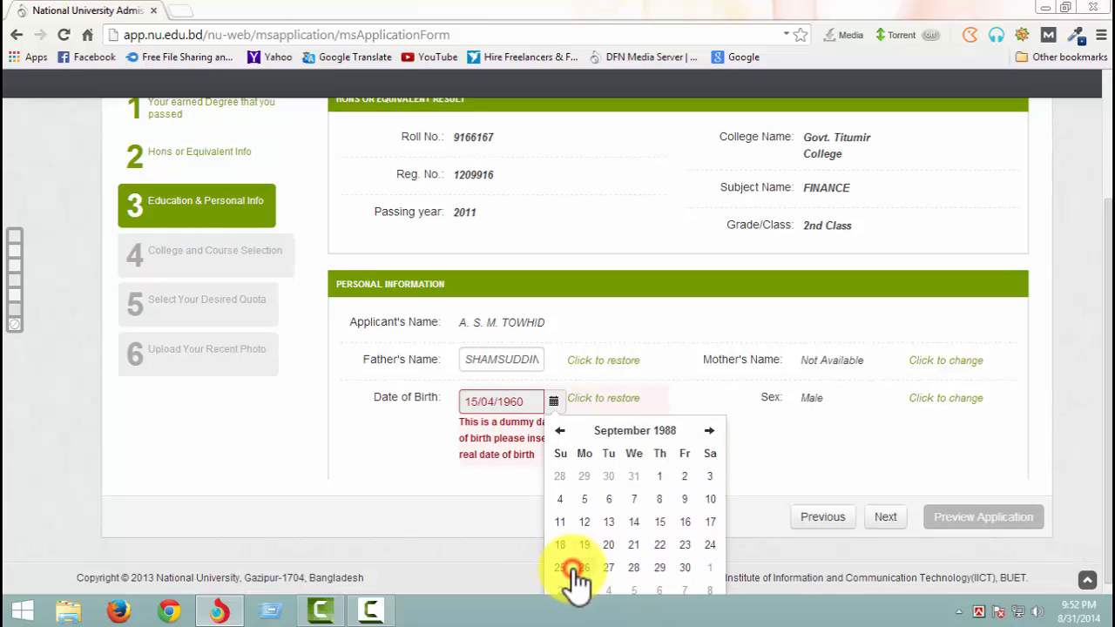
{"action": "left_click", "coordinate": [660, 479]}
{"action": "left_click", "coordinate": [781, 452]}
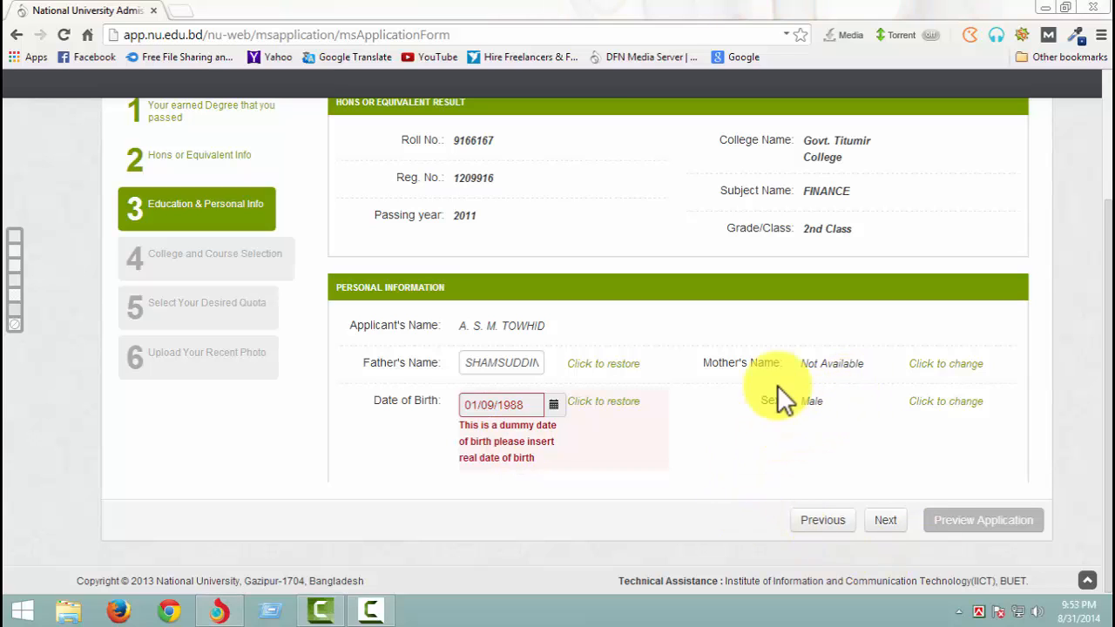
- Unlock the mother's name in the personal information for changes and replace it with the mother's full name
{"action": "left_click", "coordinate": [949, 366]}
{"action": "left_click", "coordinate": [634, 245]}
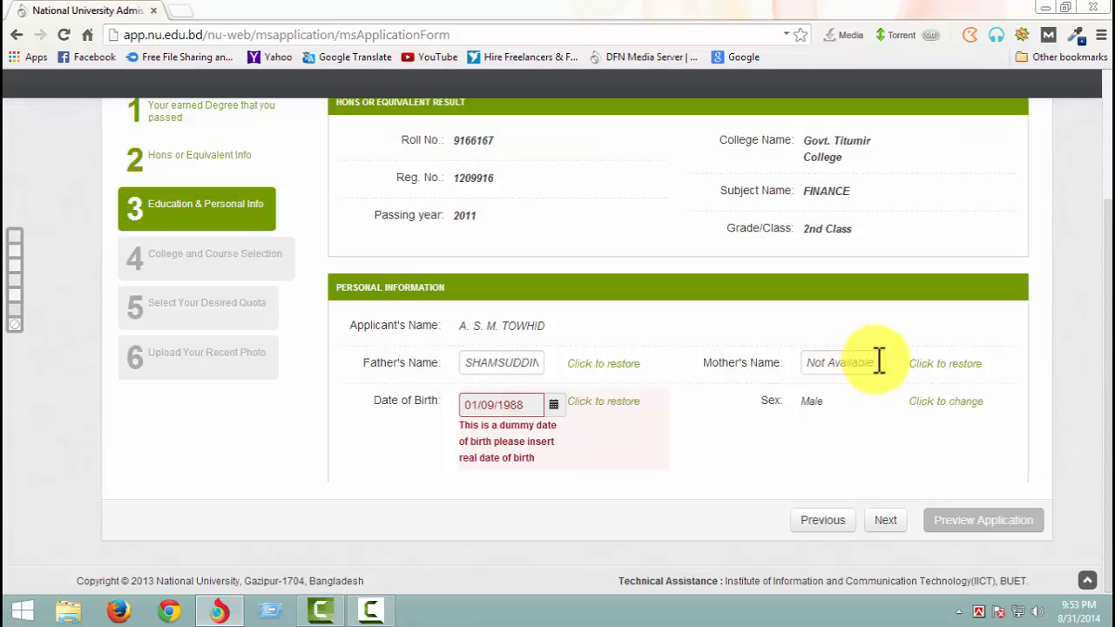
{"action": "left_click_drag", "start_coordinate": [876, 360], "coordinate": [803, 364]}
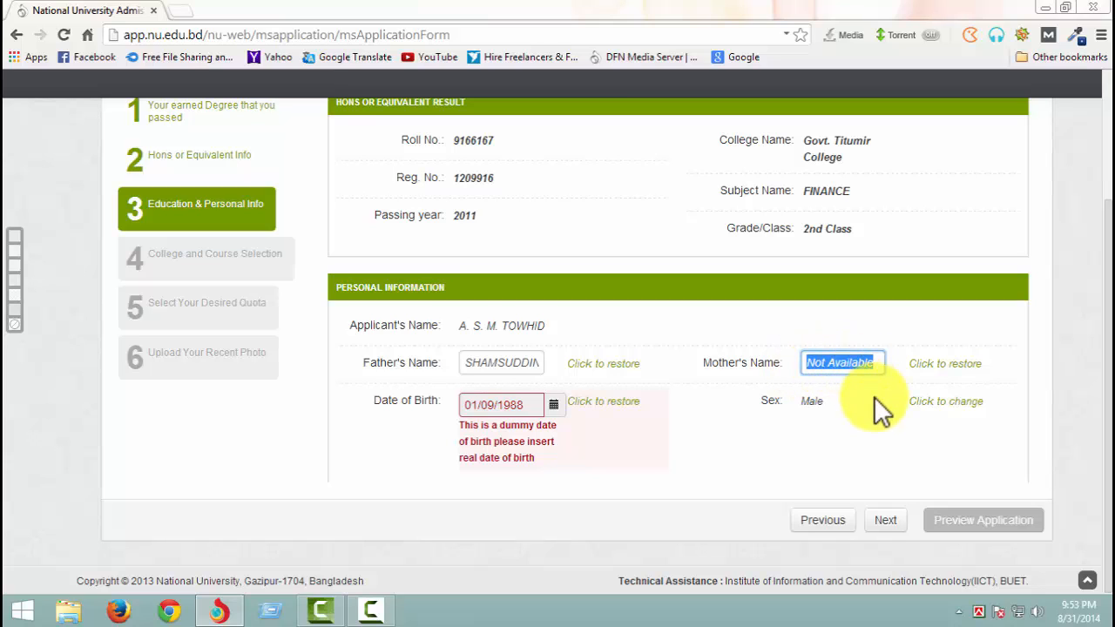
{"action": "key", "text": "BackSpace"}
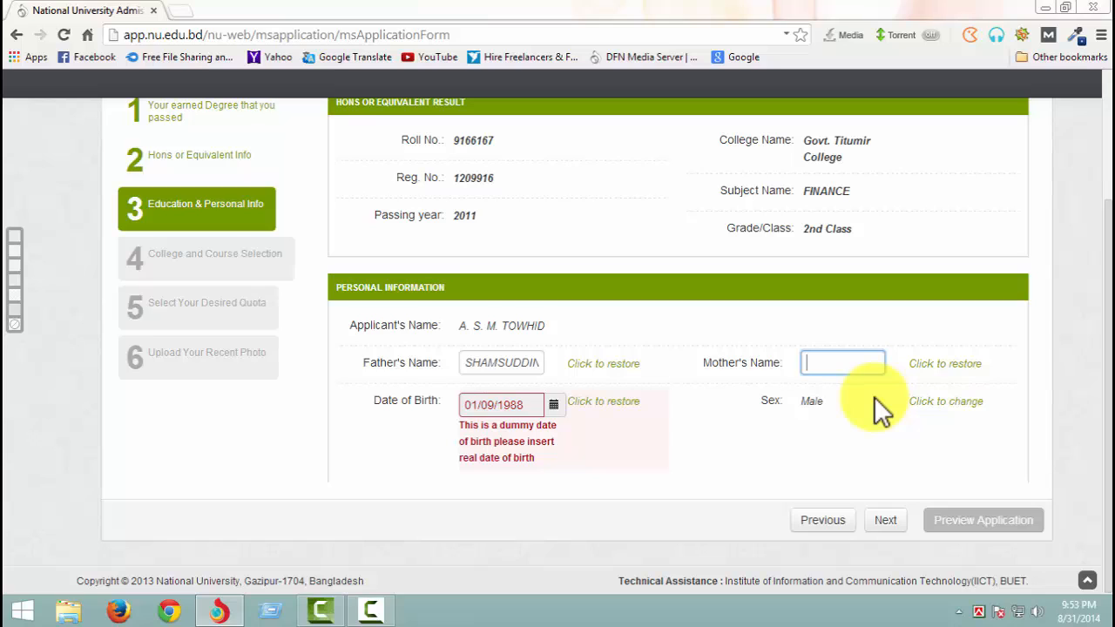
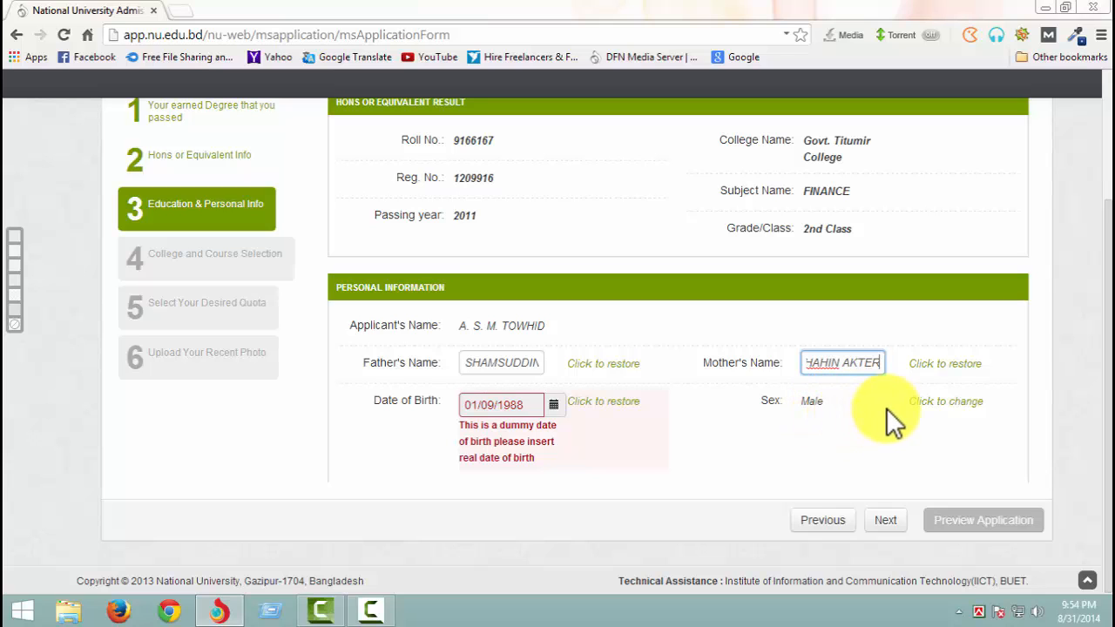
- Unlock the sex field for changes, choose Male, and proceed to College and Course Selection
{"action": "left_click", "coordinate": [938, 401]}
{"action": "left_click", "coordinate": [634, 241]}
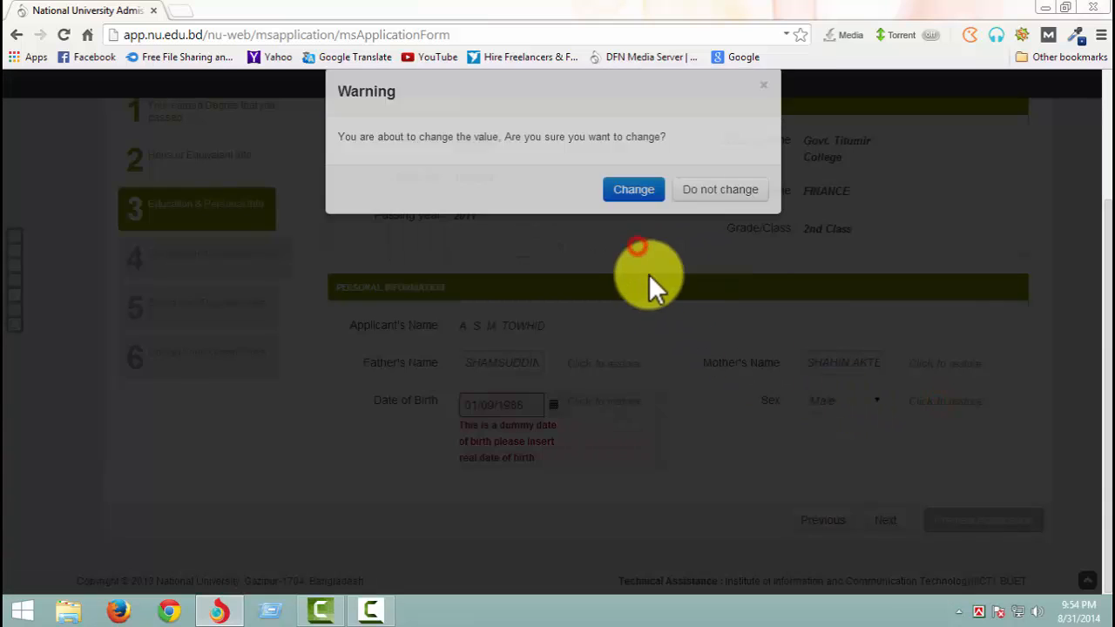
{"action": "left_click", "coordinate": [860, 414]}
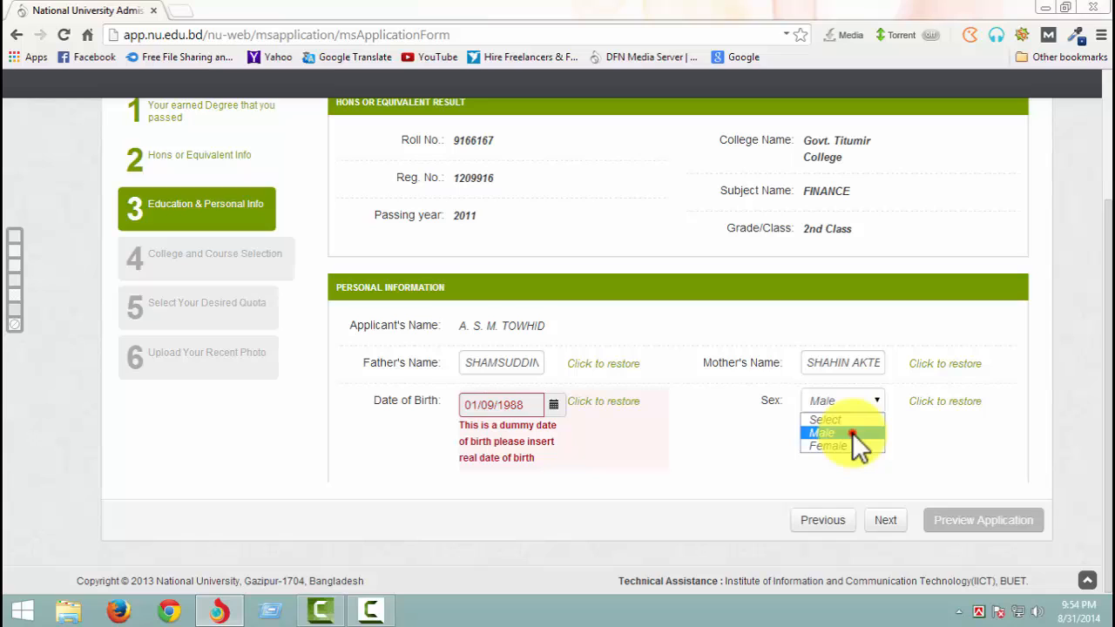
{"action": "left_click", "coordinate": [853, 433]}
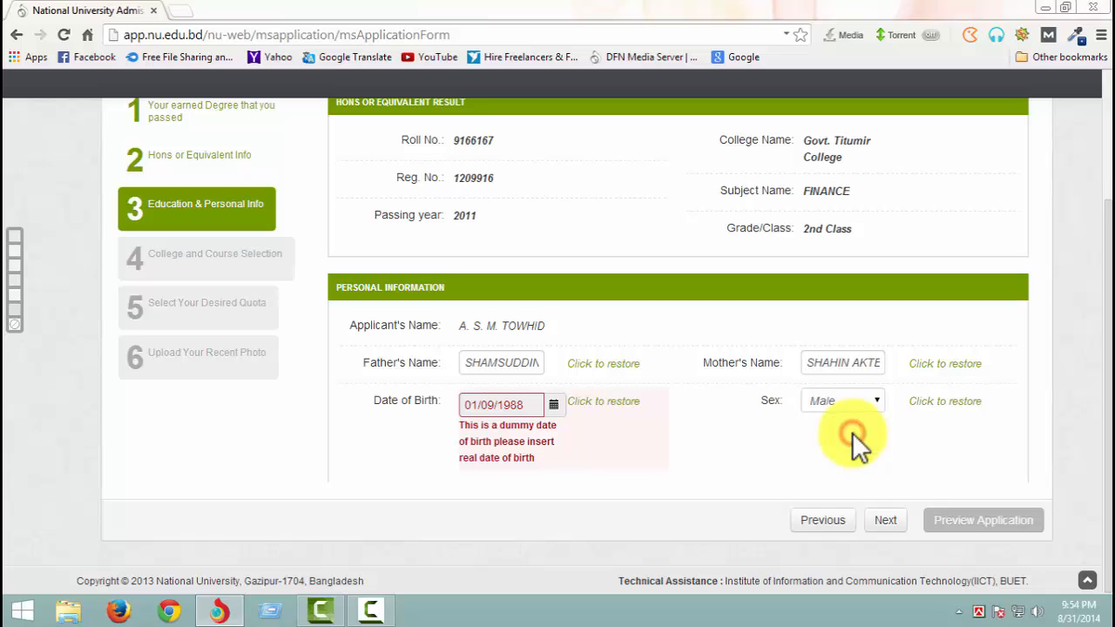
{"action": "left_click", "coordinate": [893, 527]}
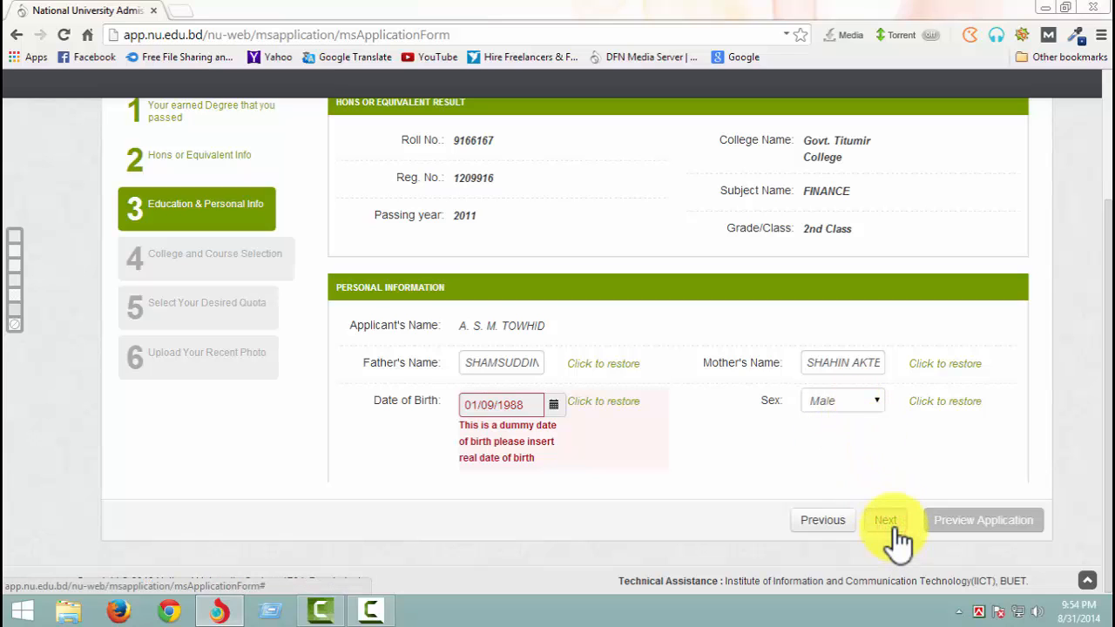
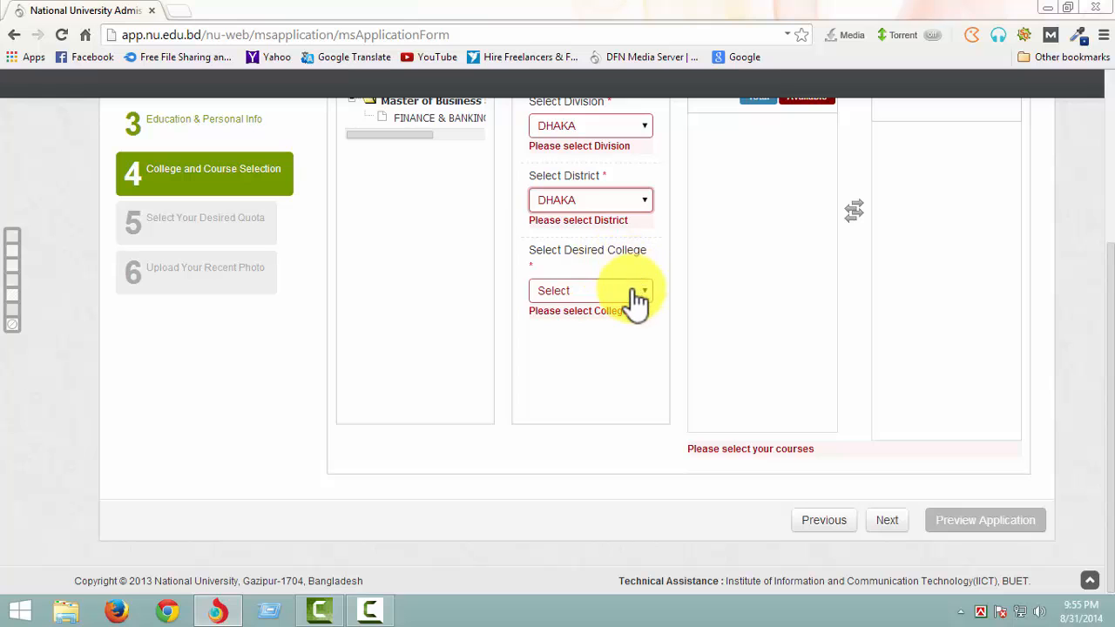
- Select Govt. Titumir College as the desired college in the College Selection section
{"action": "left_click", "coordinate": [632, 292]}
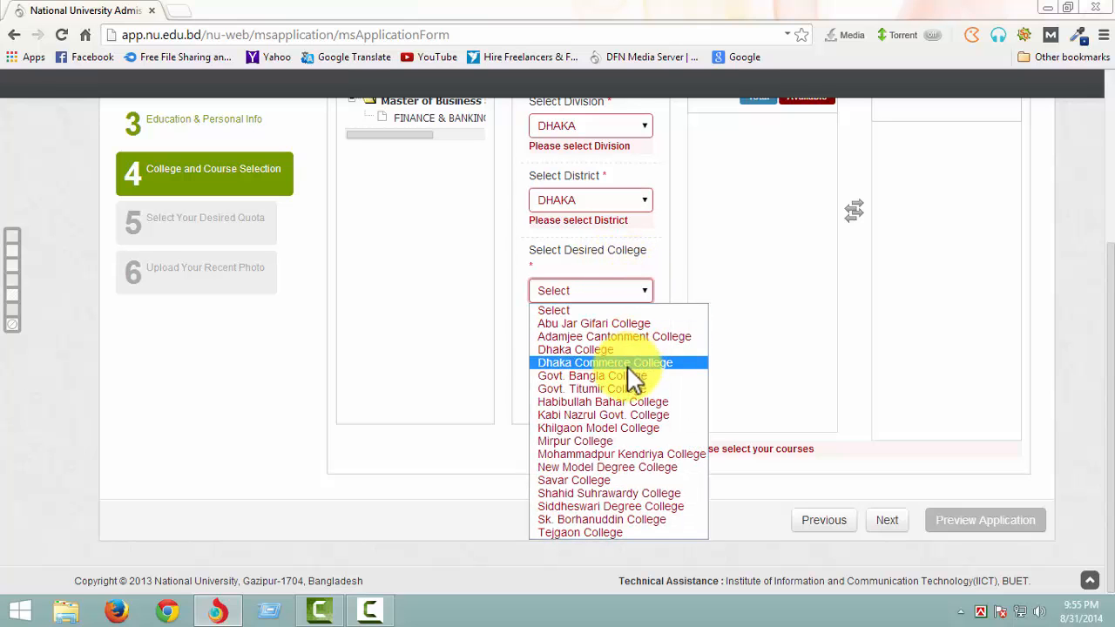
{"action": "left_click", "coordinate": [612, 389]}
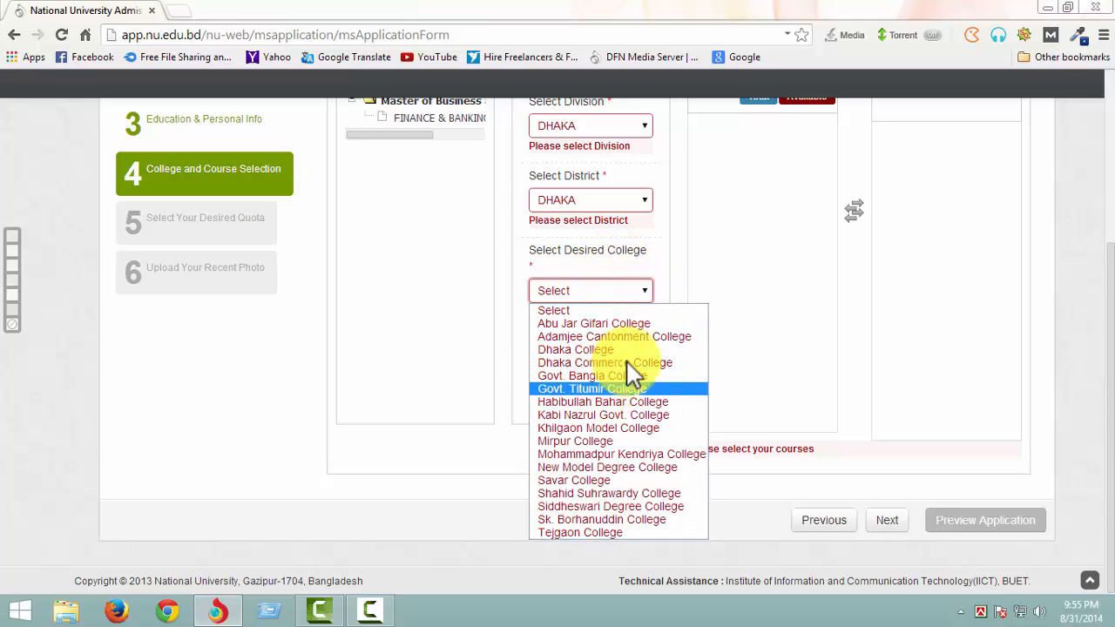
{"action": "scroll", "coordinate": [796, 313], "scroll_direction": "up", "scroll_amount": 2}
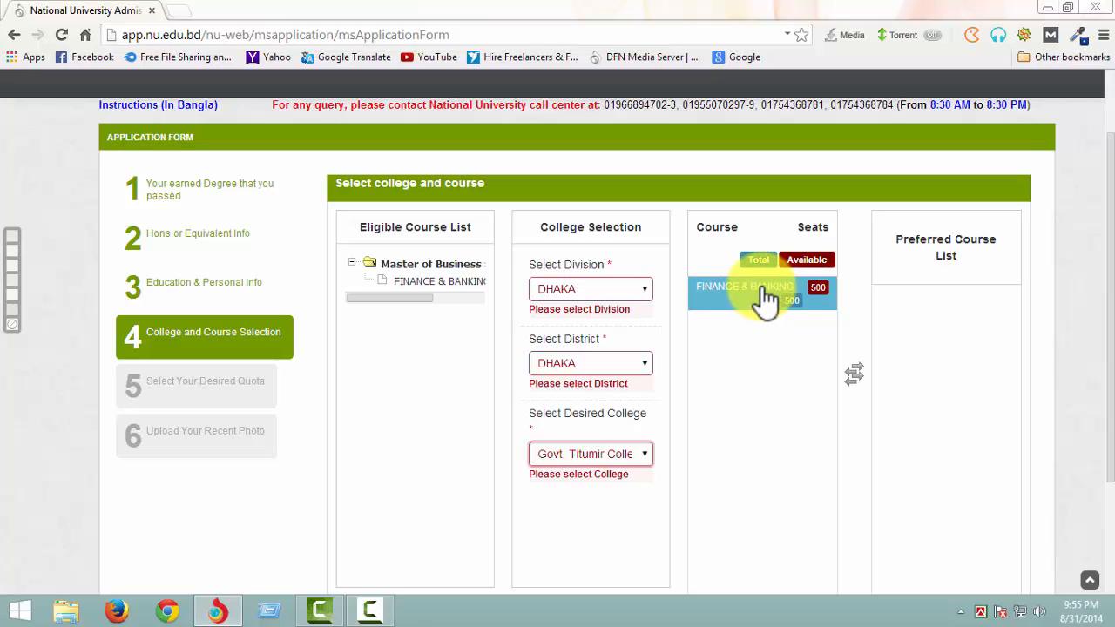
- Add FINANCE & BANKING from the available courses to the Preferred Course List and proceed to the quota selection
{"action": "left_click_drag", "start_coordinate": [795, 310], "coordinate": [781, 326]}
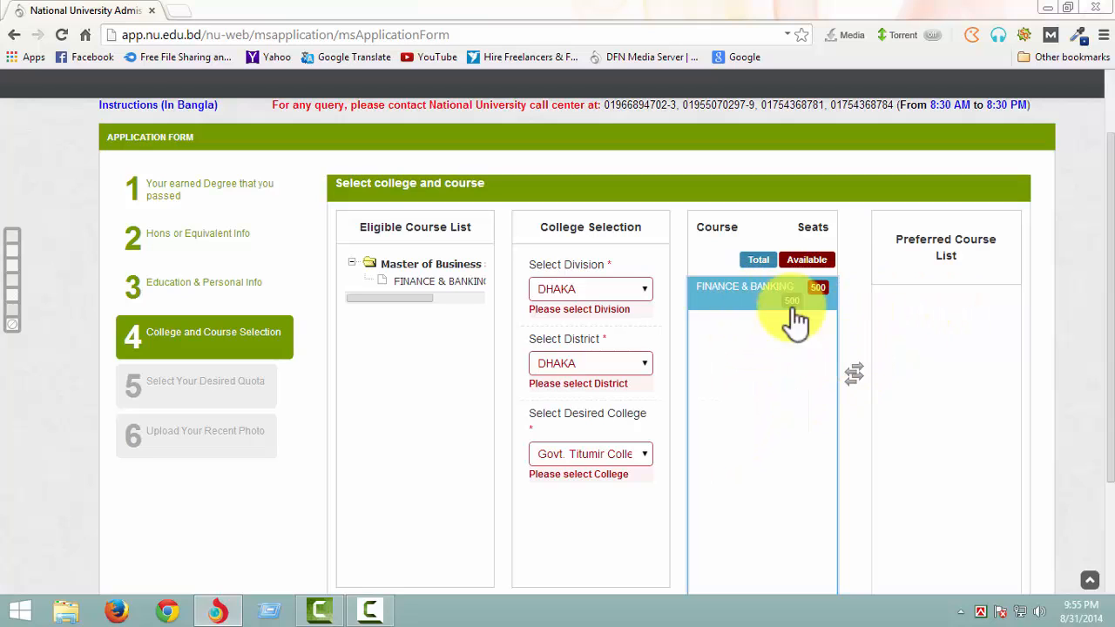
{"action": "double_click", "coordinate": [765, 301]}
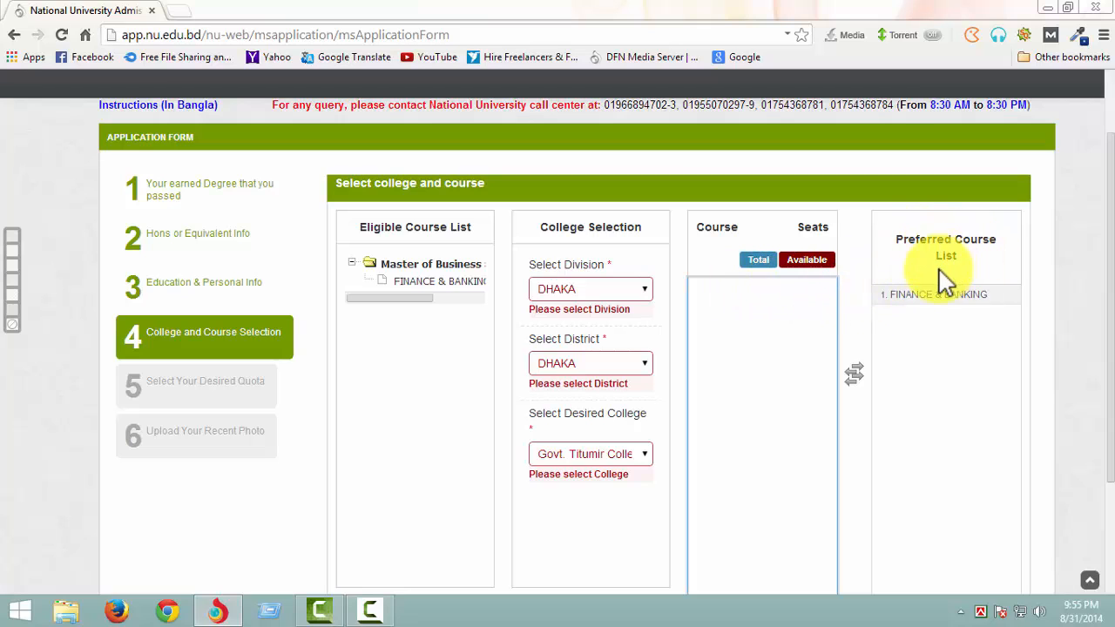
{"action": "left_click", "coordinate": [946, 306]}
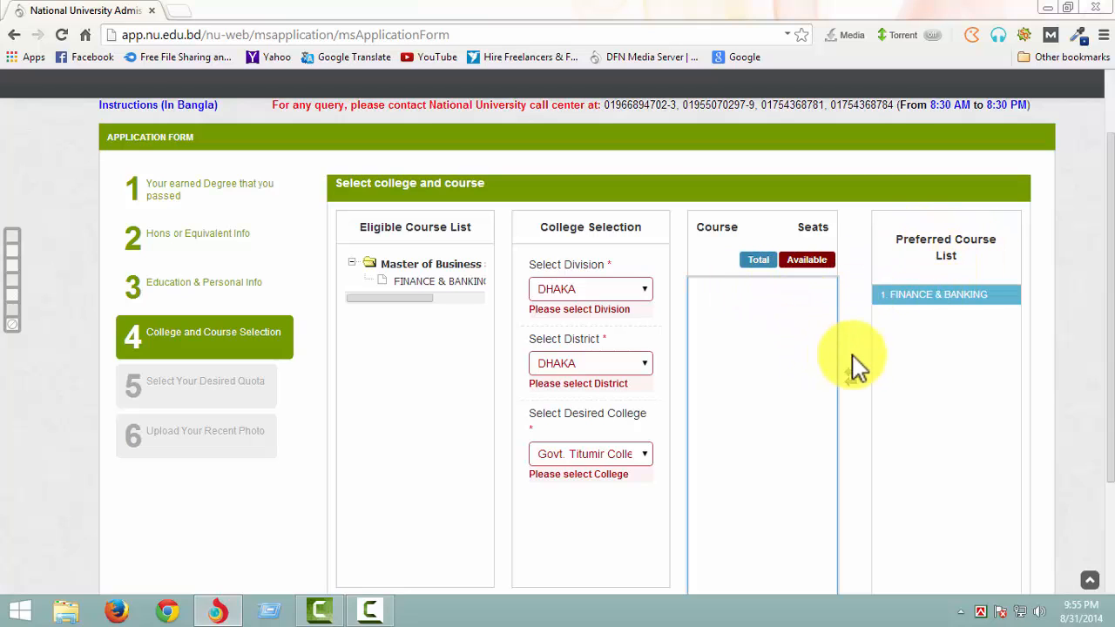
{"action": "scroll", "coordinate": [871, 366], "scroll_direction": "down", "scroll_amount": 3}
{"action": "scroll", "coordinate": [778, 388], "scroll_direction": "up", "scroll_amount": 3}
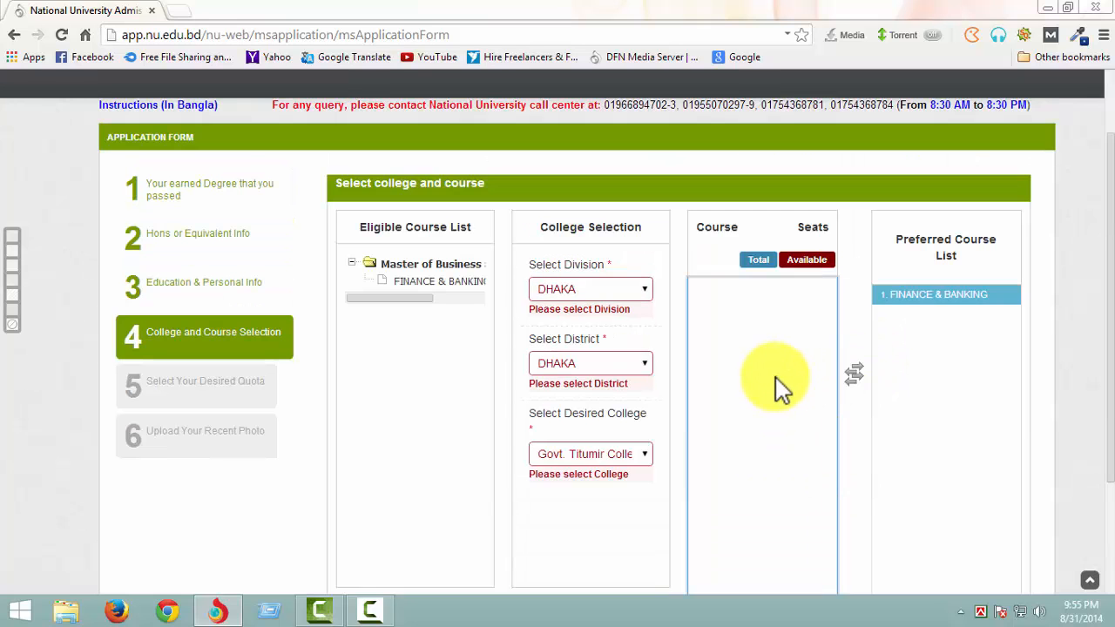
{"action": "scroll", "coordinate": [781, 390], "scroll_direction": "down", "scroll_amount": 3}
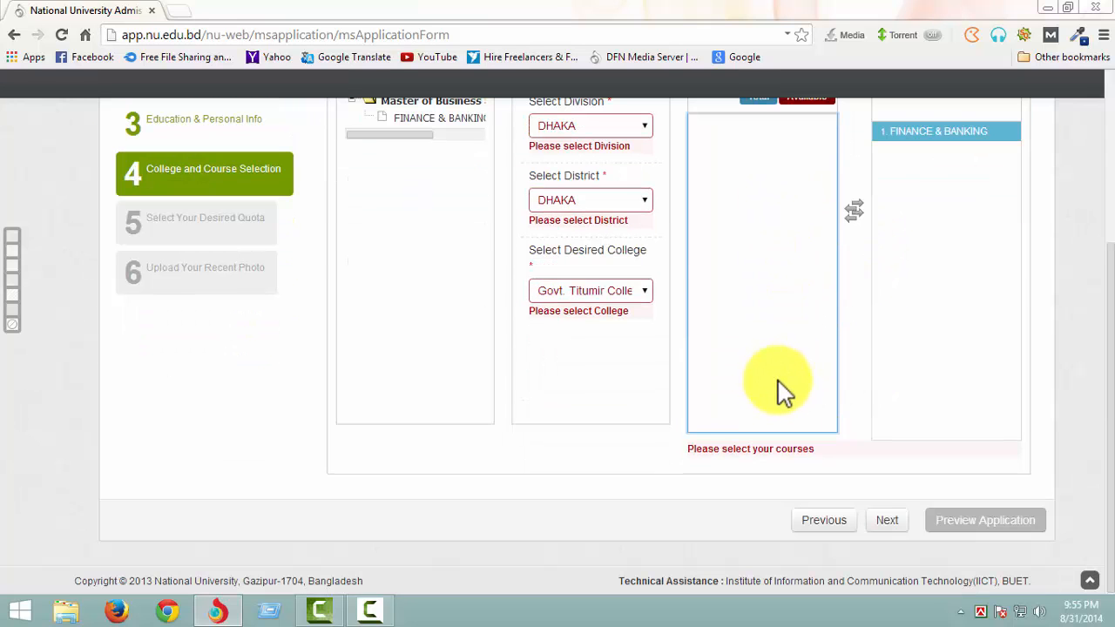
{"action": "left_click", "coordinate": [887, 519]}
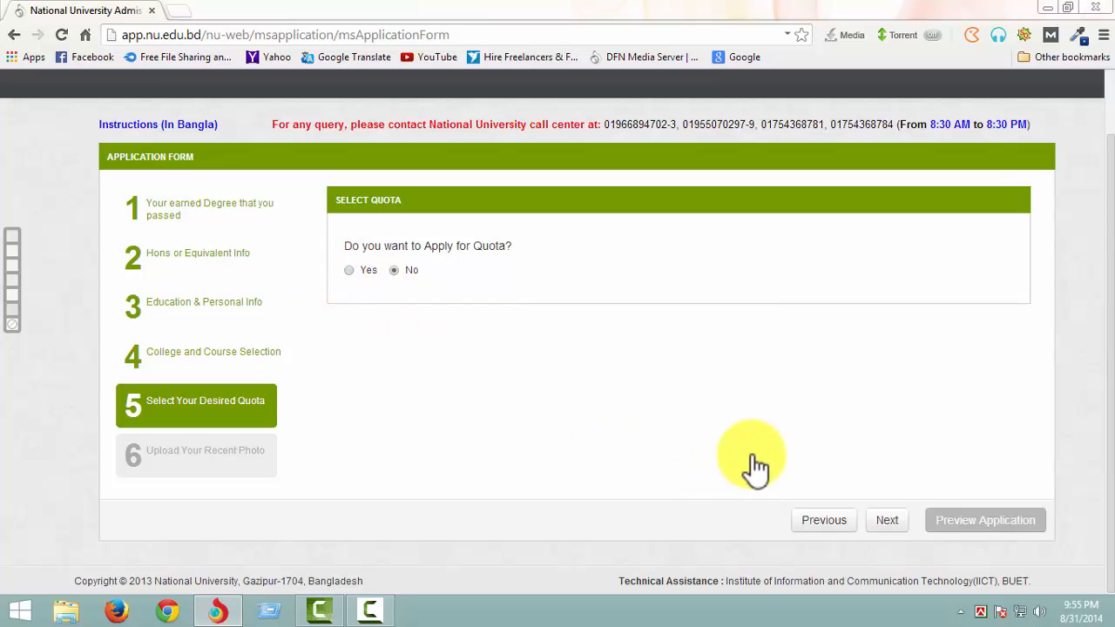
{"action": "left_click", "coordinate": [349, 270]}
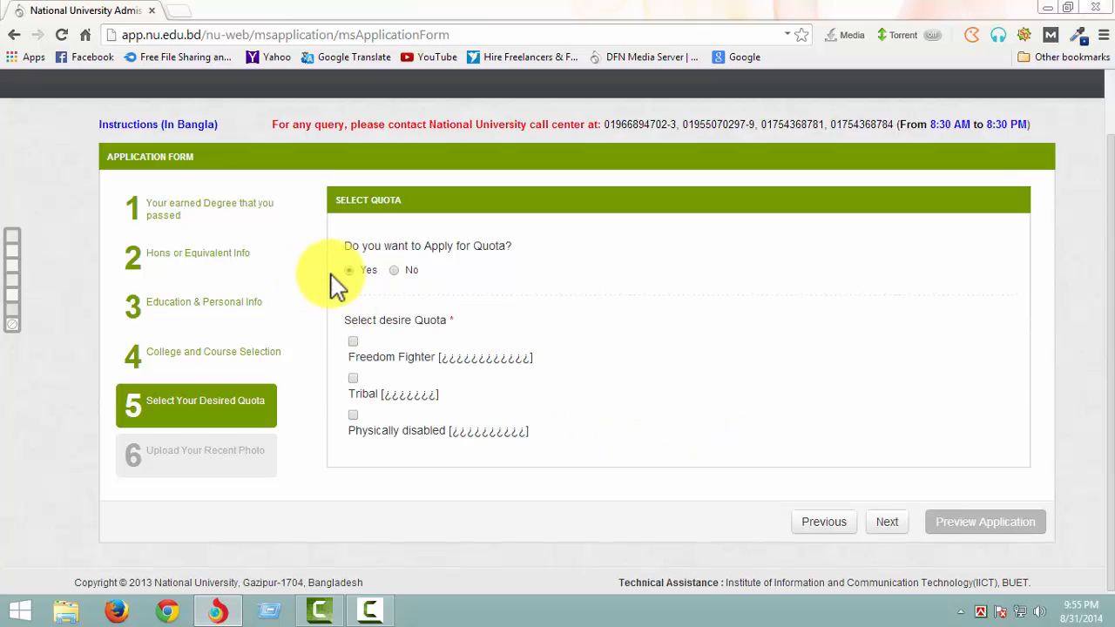
{"action": "left_click", "coordinate": [354, 343]}
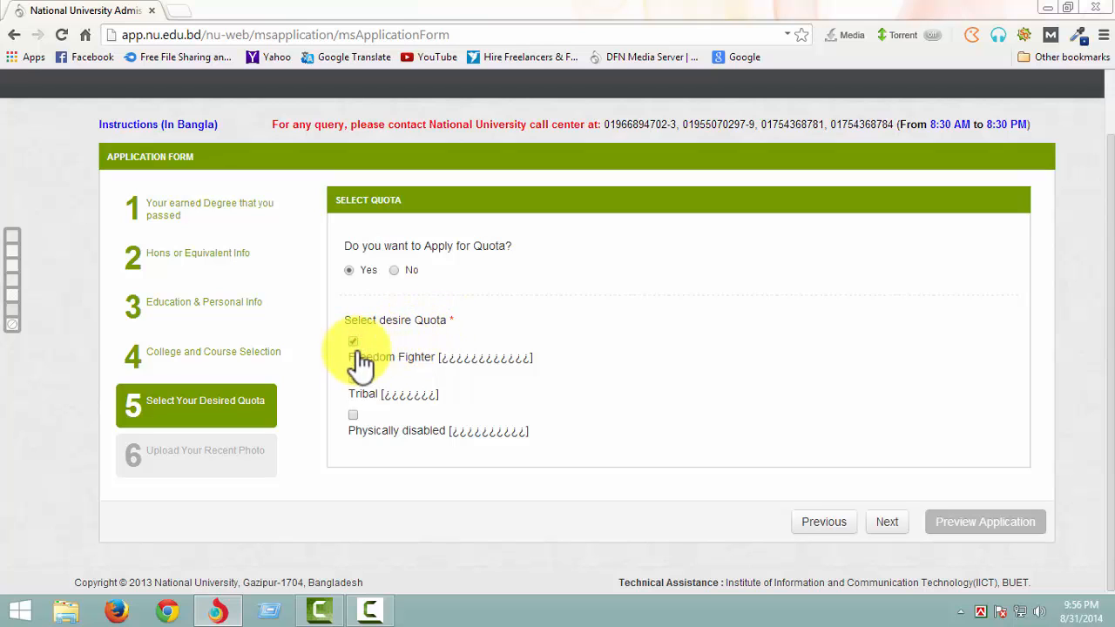
{"action": "left_click", "coordinate": [356, 344]}
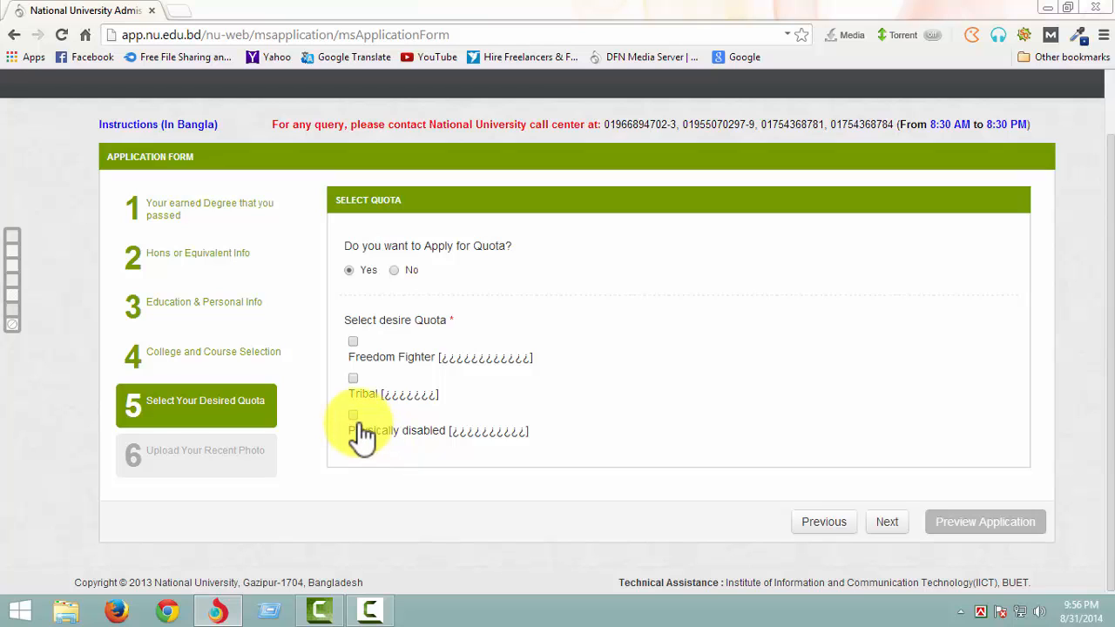
- Answer No to applying for a quota and proceed to the photo upload section
{"action": "left_click", "coordinate": [393, 273]}
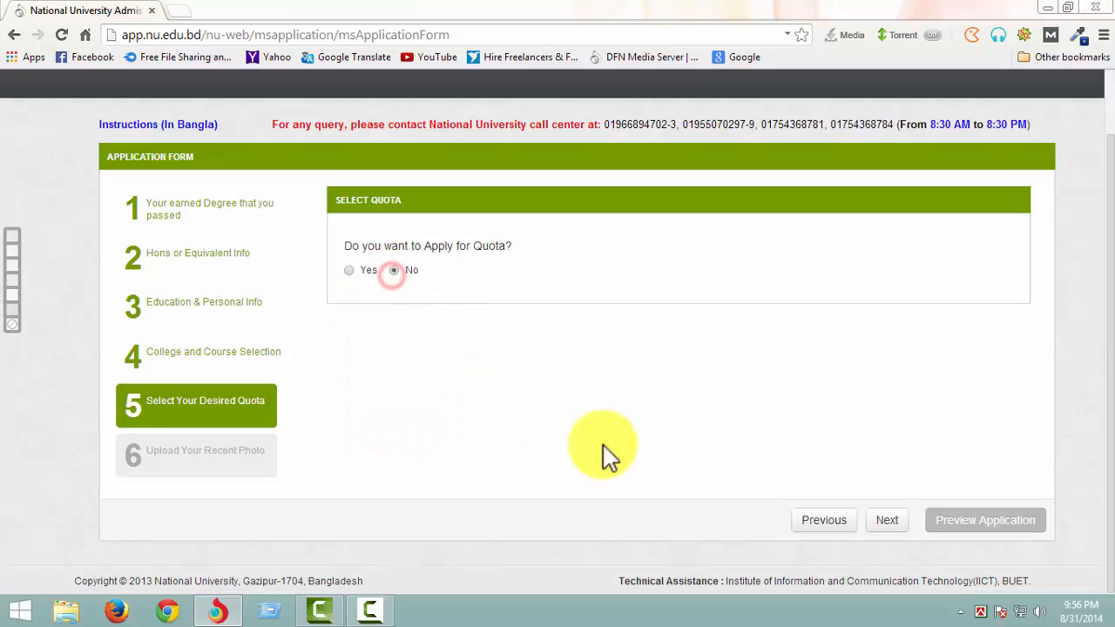
{"action": "left_click", "coordinate": [886, 522]}
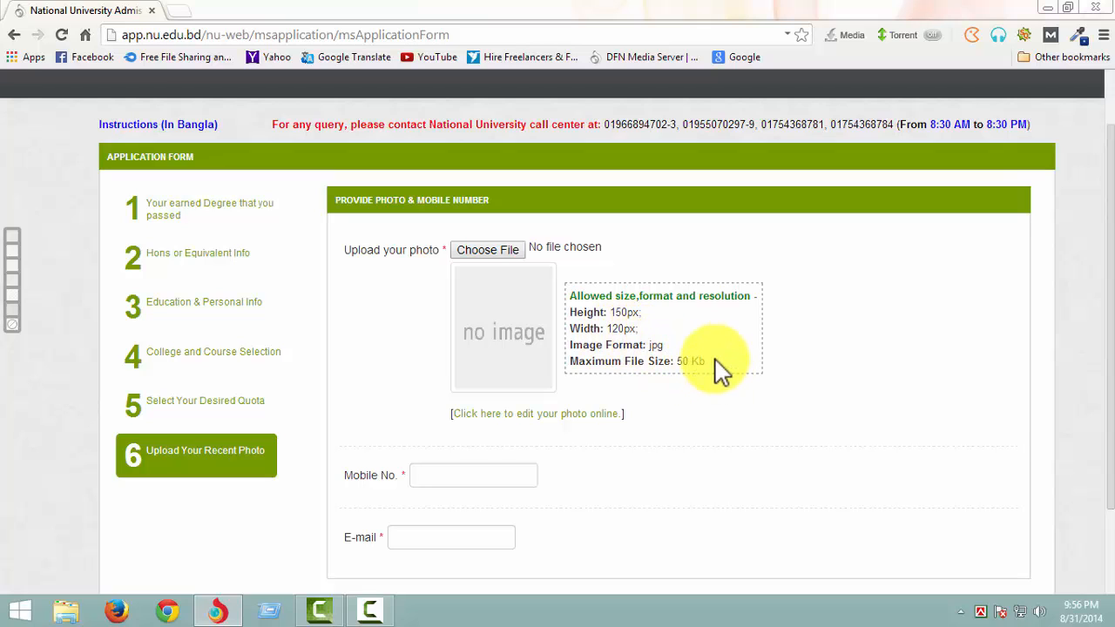
- Switch to the desktop, locate the Scan Photo file, and return to the application form in the browser
{"action": "left_click", "coordinate": [1048, 8]}
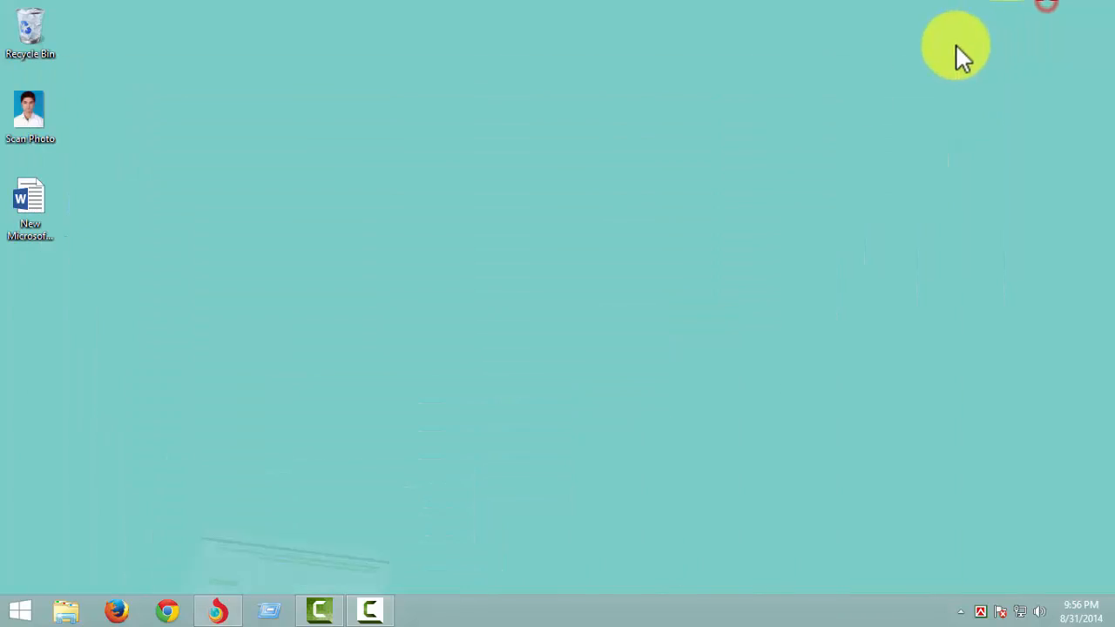
{"action": "left_click", "coordinate": [25, 132]}
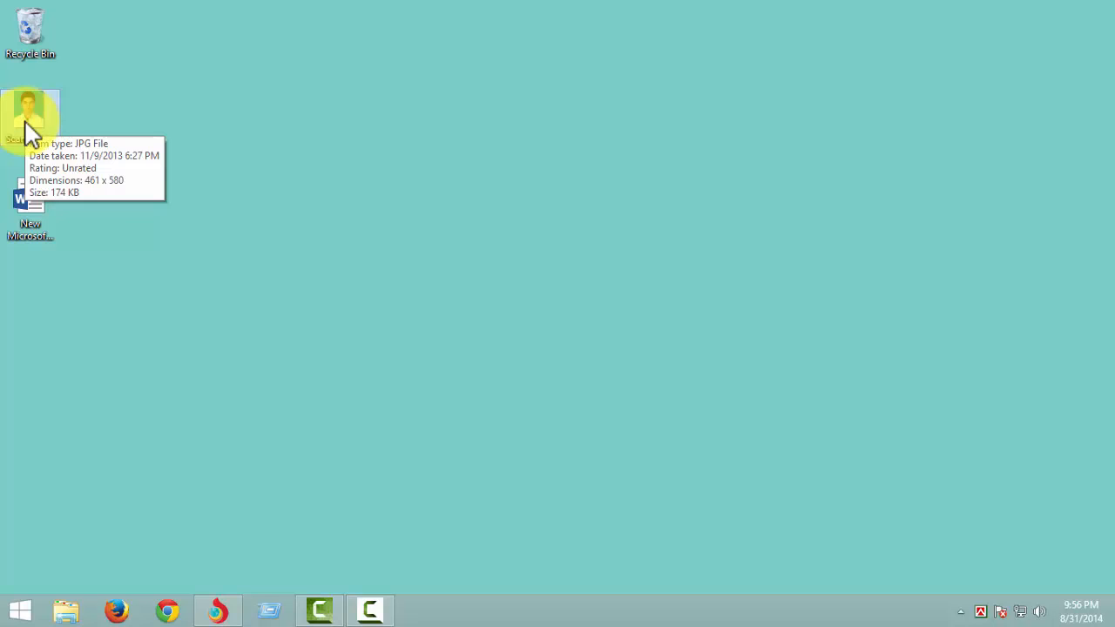
{"action": "left_click", "coordinate": [218, 609]}
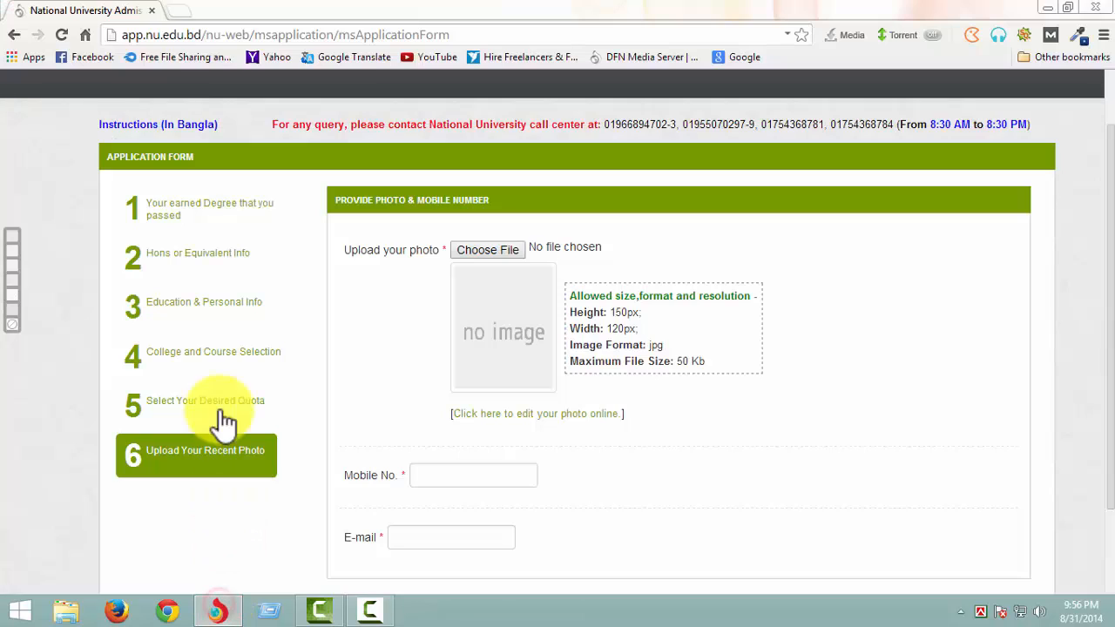
- Search Google for IPICCY in a new browser tab and open the iPiccy photo editor website from the results
{"action": "left_click", "coordinate": [181, 10]}
{"action": "left_click", "coordinate": [741, 56]}
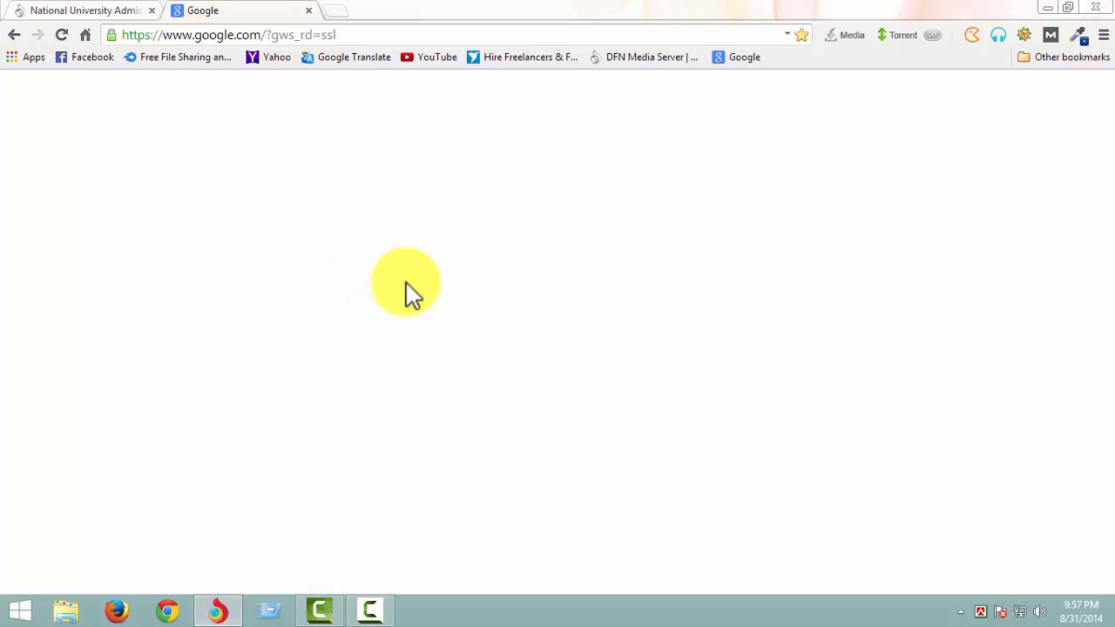
{"action": "left_click", "coordinate": [433, 336]}
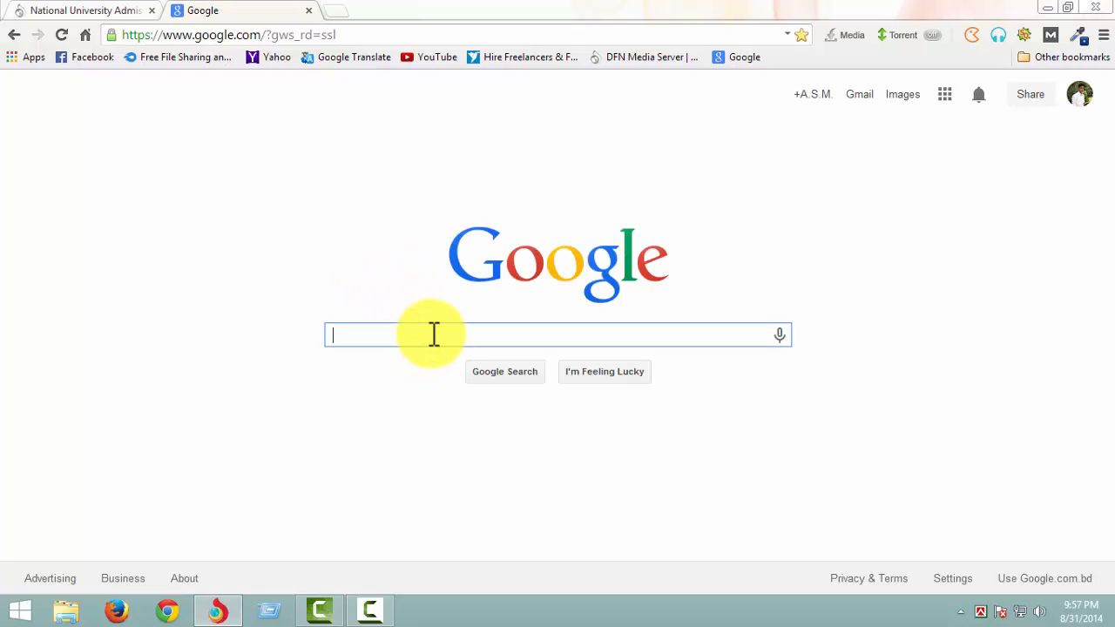
{"action": "type", "text": "i"}
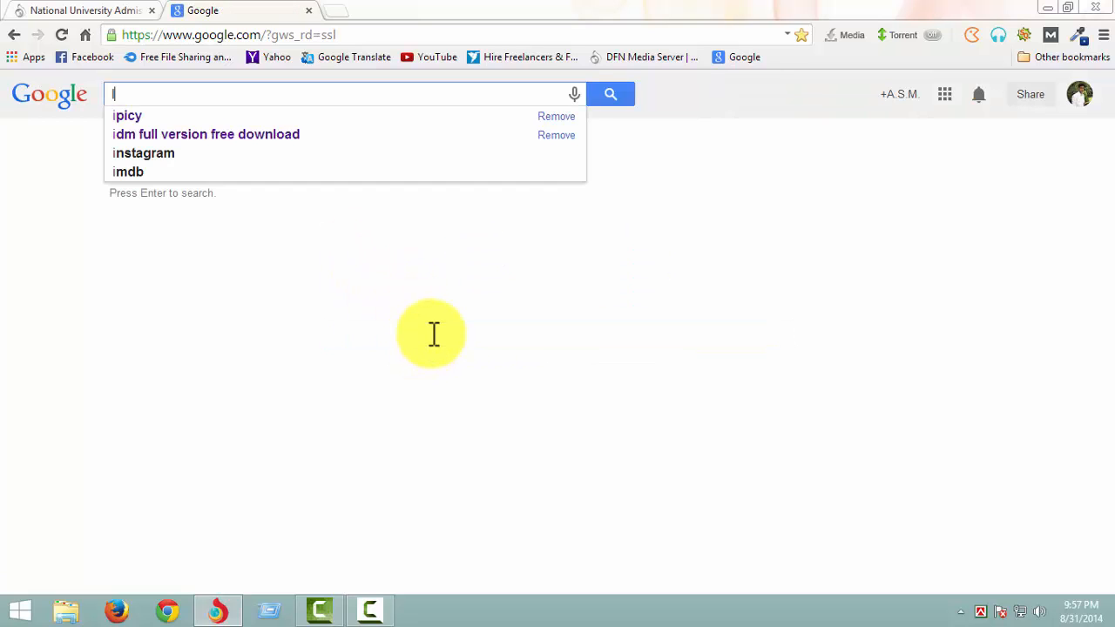
{"action": "type", "text": "PICC"}
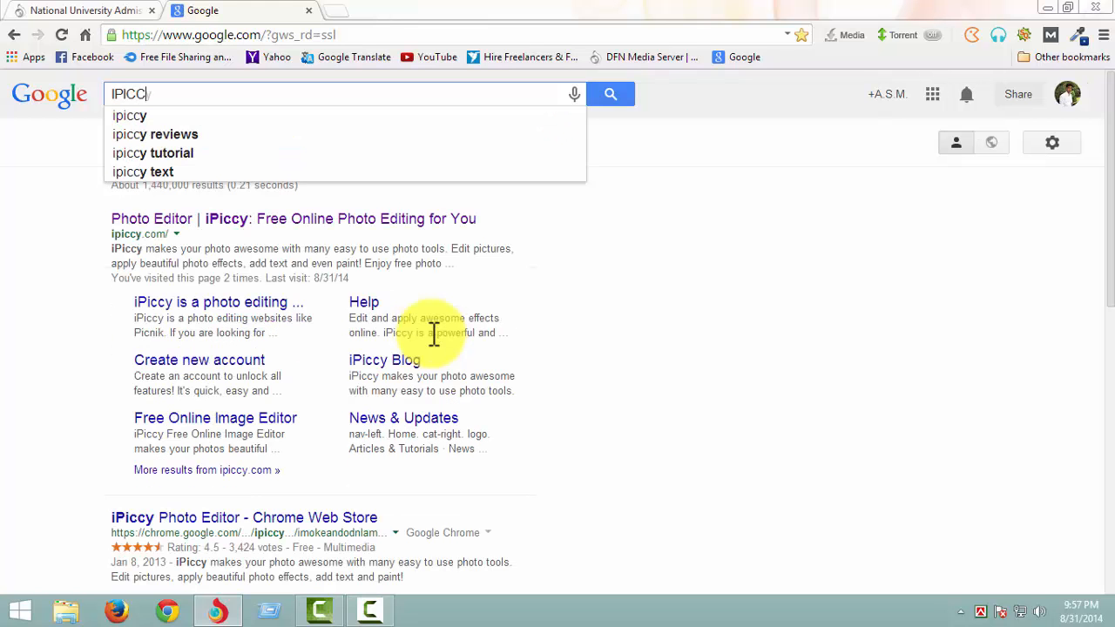
{"action": "type", "text": "Y"}
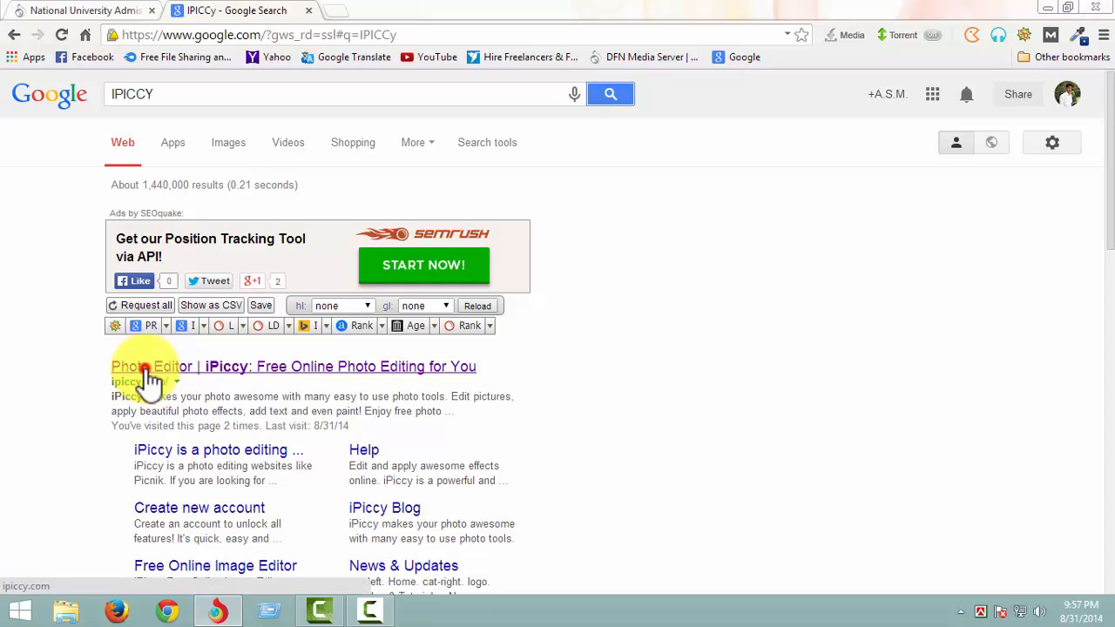
{"action": "left_click", "coordinate": [148, 371]}
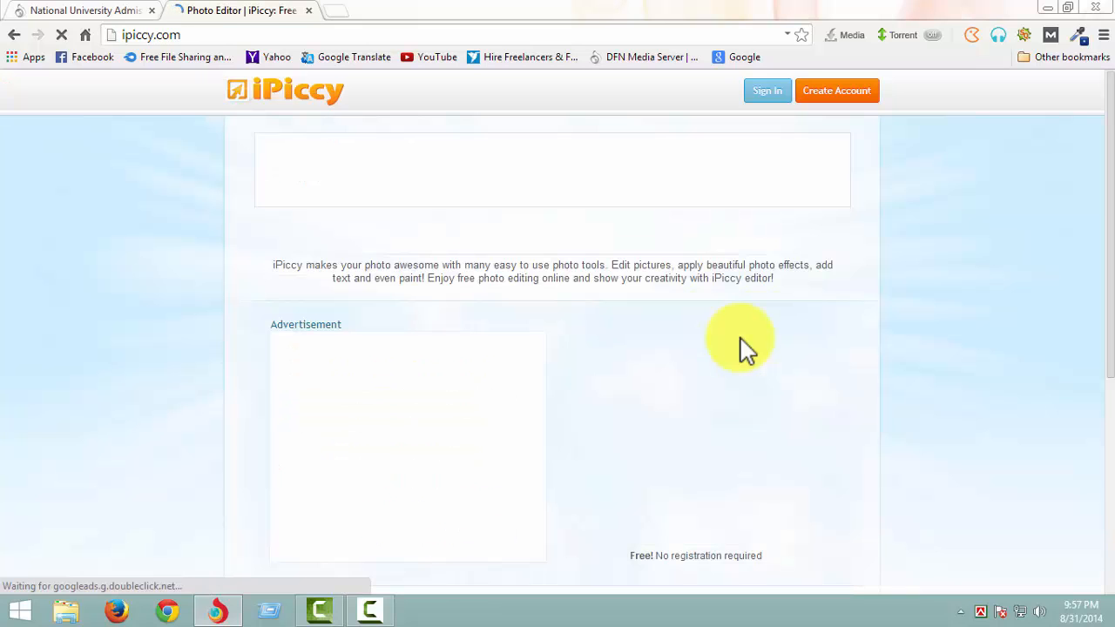
- Start the iPiccy editor and upload the Scan Photo image for editing
{"action": "scroll", "coordinate": [958, 490], "scroll_direction": "down", "scroll_amount": 3}
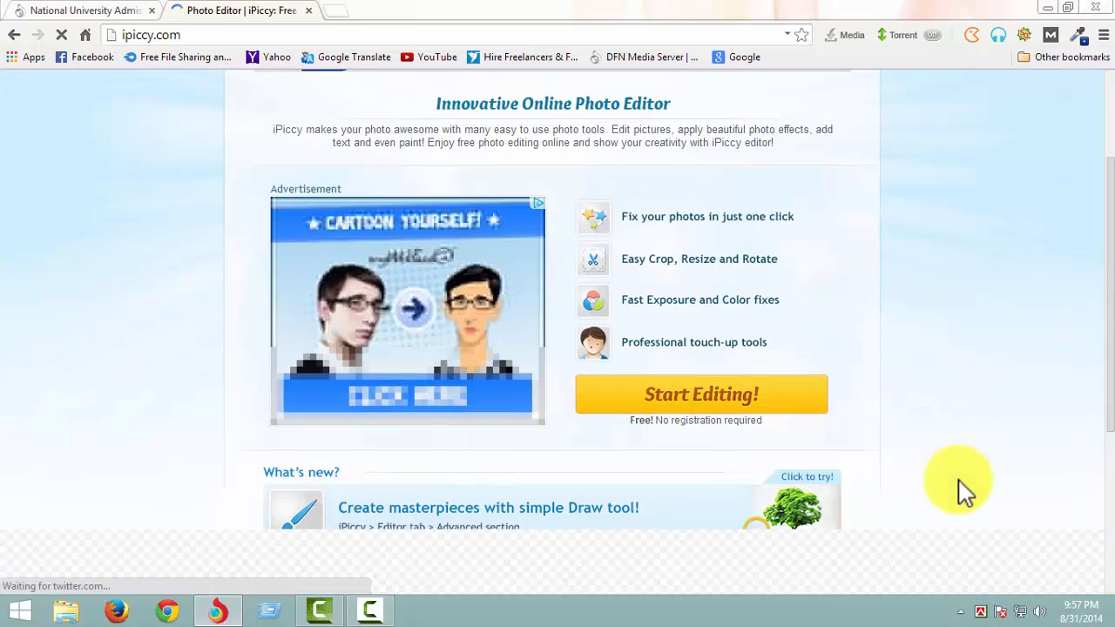
{"action": "scroll", "coordinate": [841, 444], "scroll_direction": "up", "scroll_amount": 2}
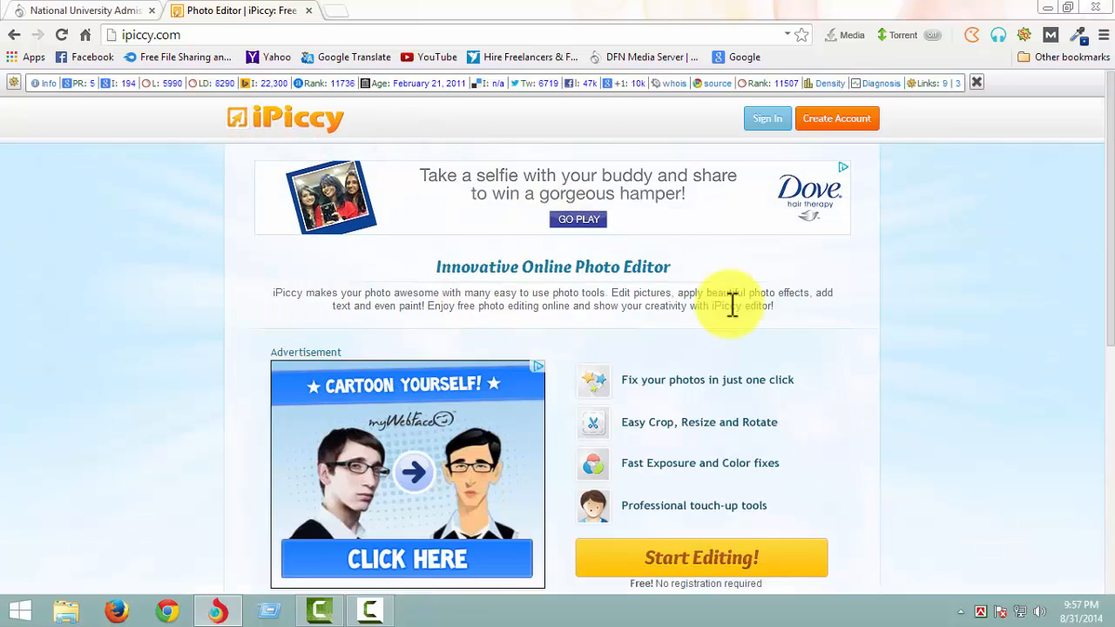
{"action": "scroll", "coordinate": [932, 466], "scroll_direction": "down", "scroll_amount": 2}
{"action": "left_click", "coordinate": [740, 409]}
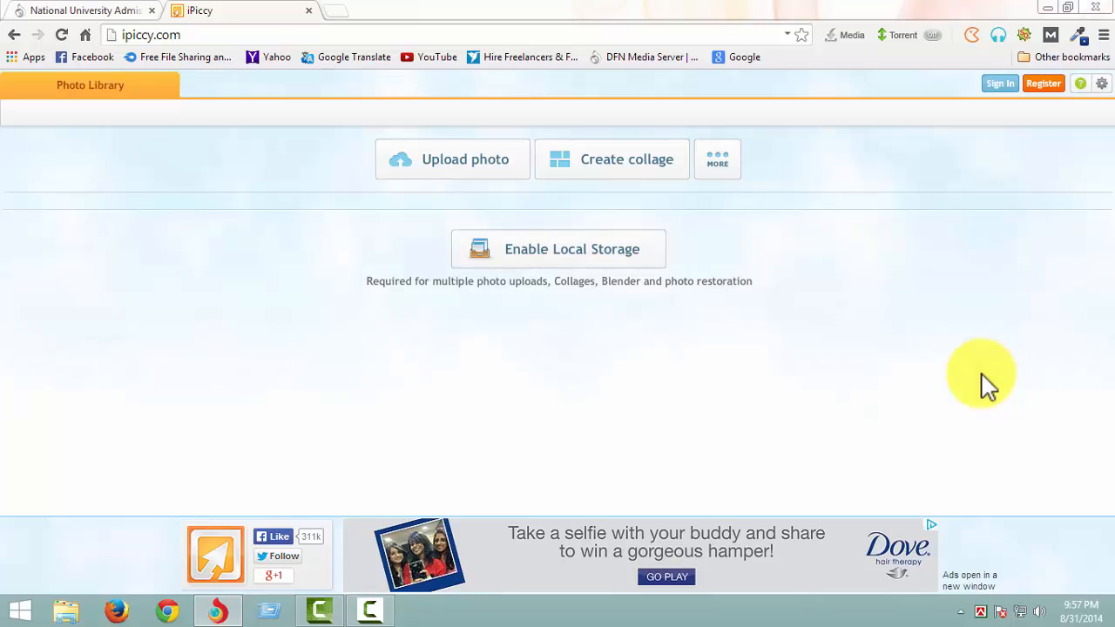
{"action": "left_click", "coordinate": [475, 170]}
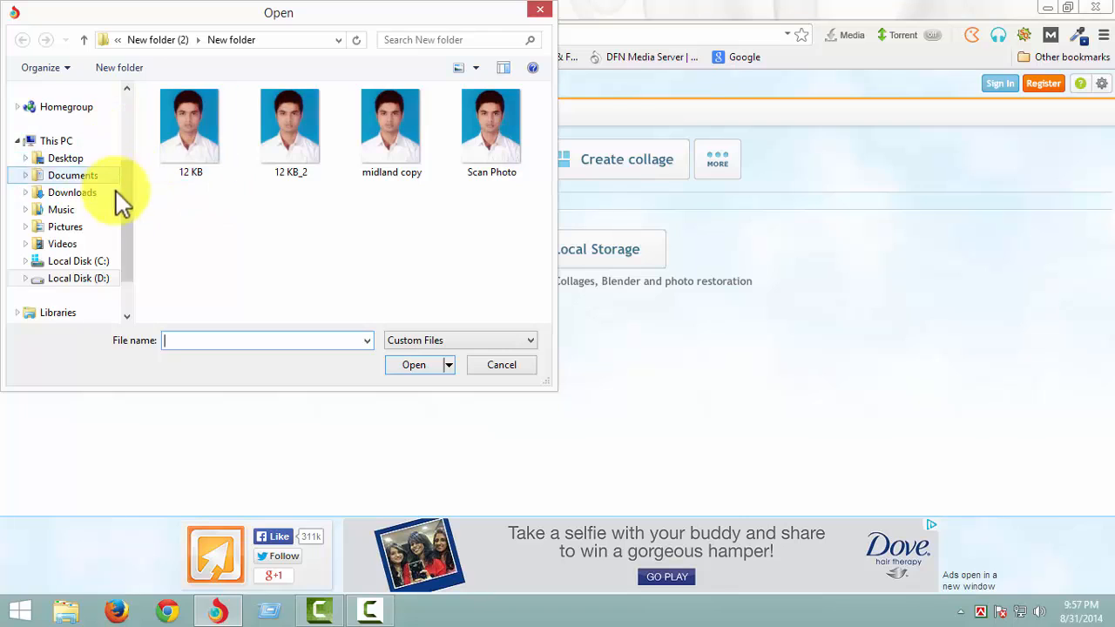
{"action": "left_click_drag", "start_coordinate": [123, 193], "coordinate": [348, 200]}
{"action": "left_click", "coordinate": [504, 166]}
{"action": "left_click", "coordinate": [420, 364]}
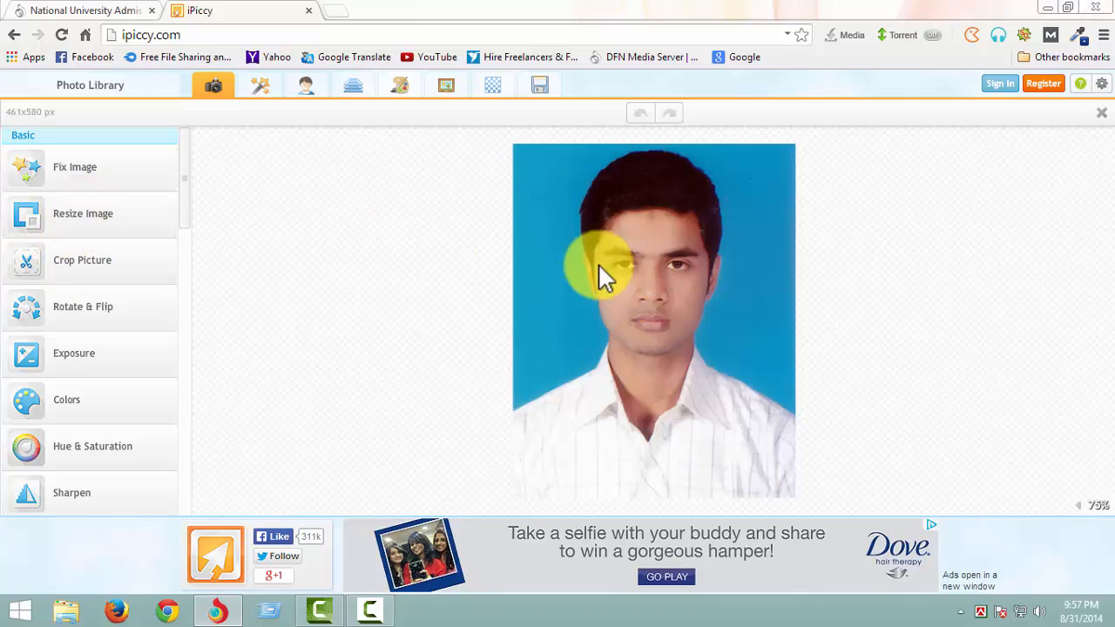
- Resize the photo to 120 px wide by 150 px high with constrained proportions turned off, and apply the change
{"action": "left_click", "coordinate": [92, 218]}
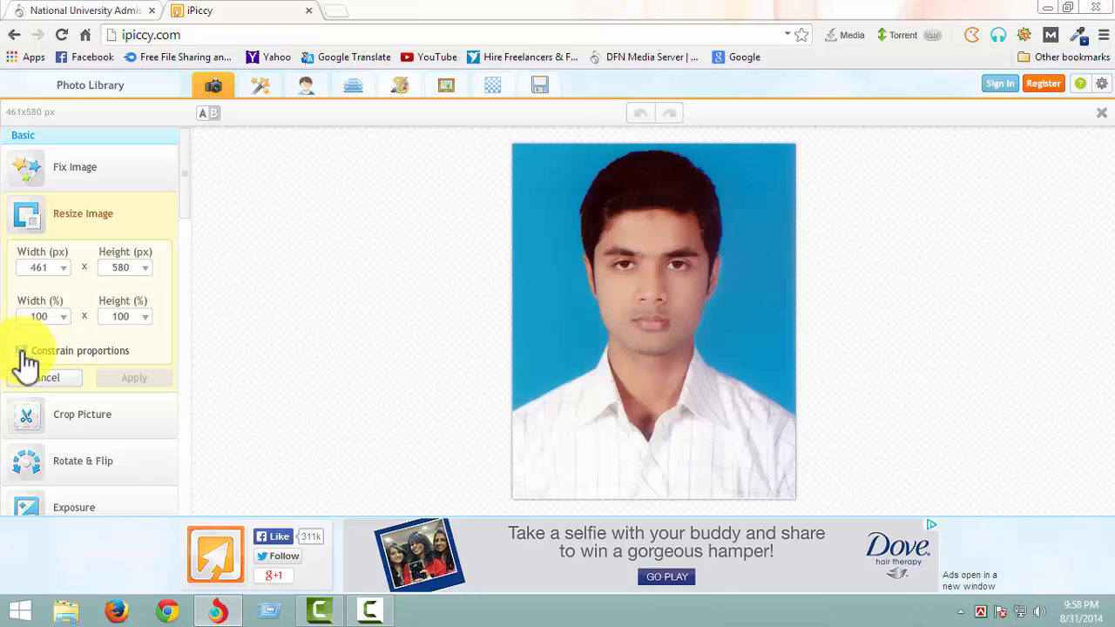
{"action": "left_click", "coordinate": [50, 272]}
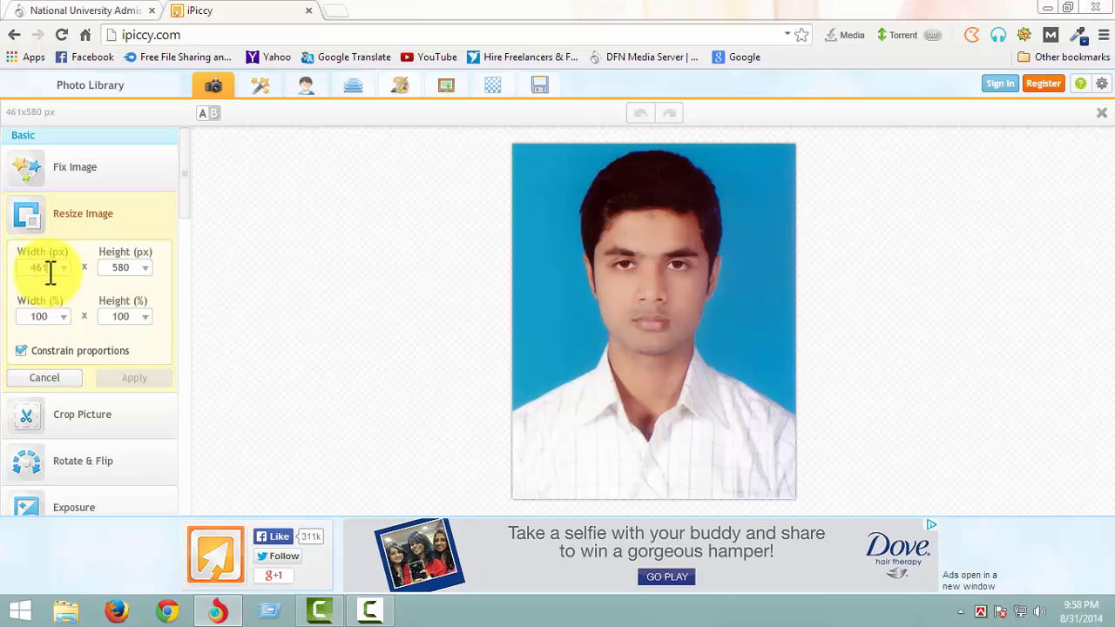
{"action": "key", "text": "BackSpace"}
{"action": "key", "text": "BackSpace"}
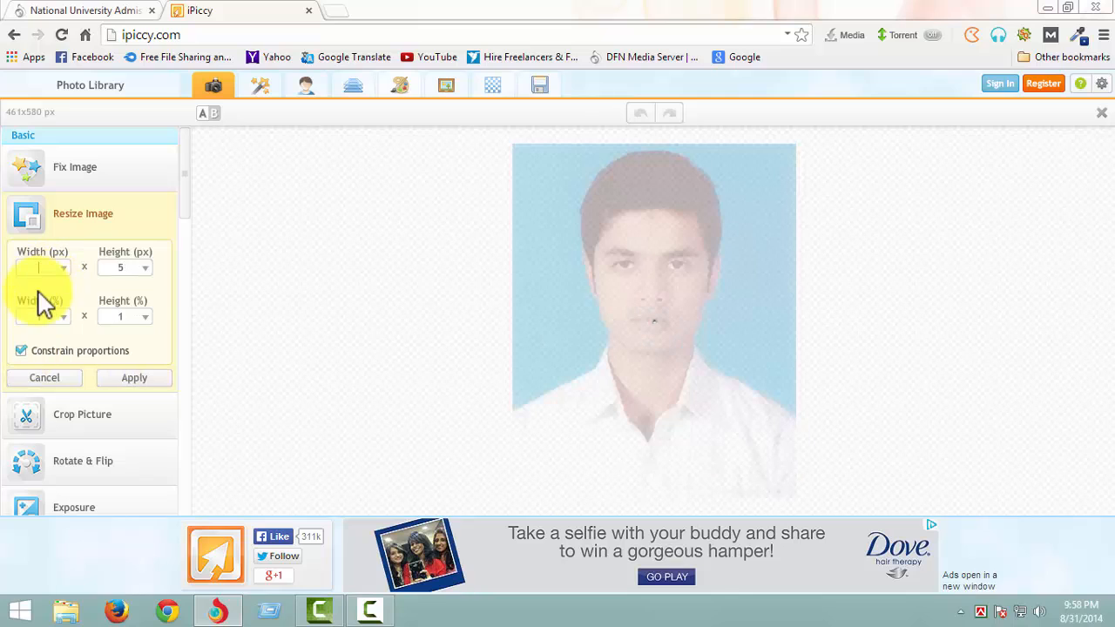
{"action": "left_click", "coordinate": [20, 353]}
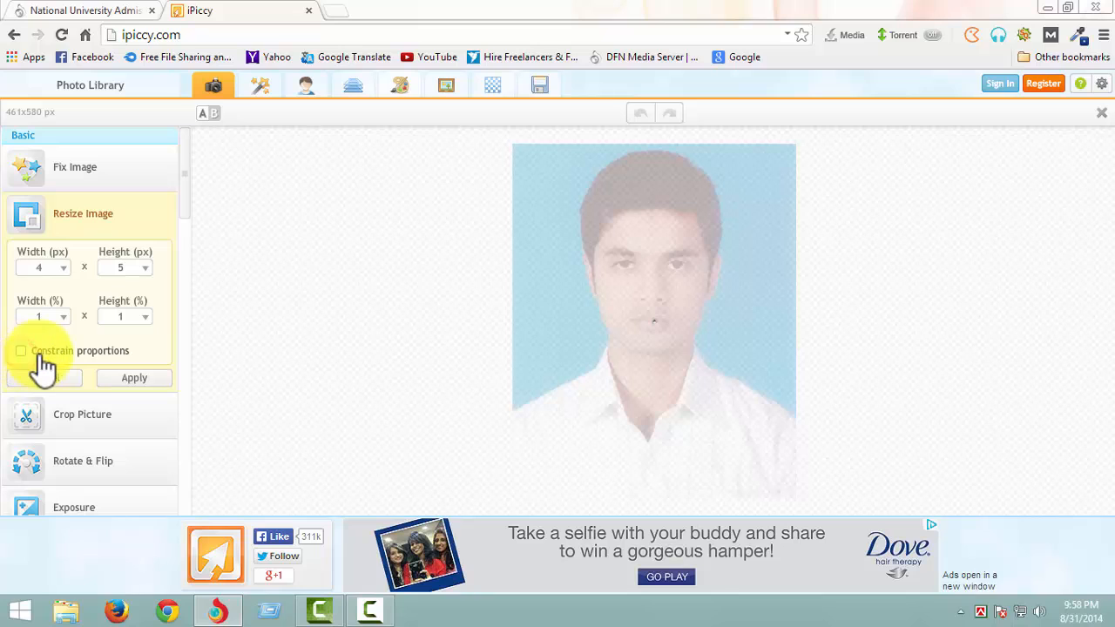
{"action": "left_click", "coordinate": [45, 269]}
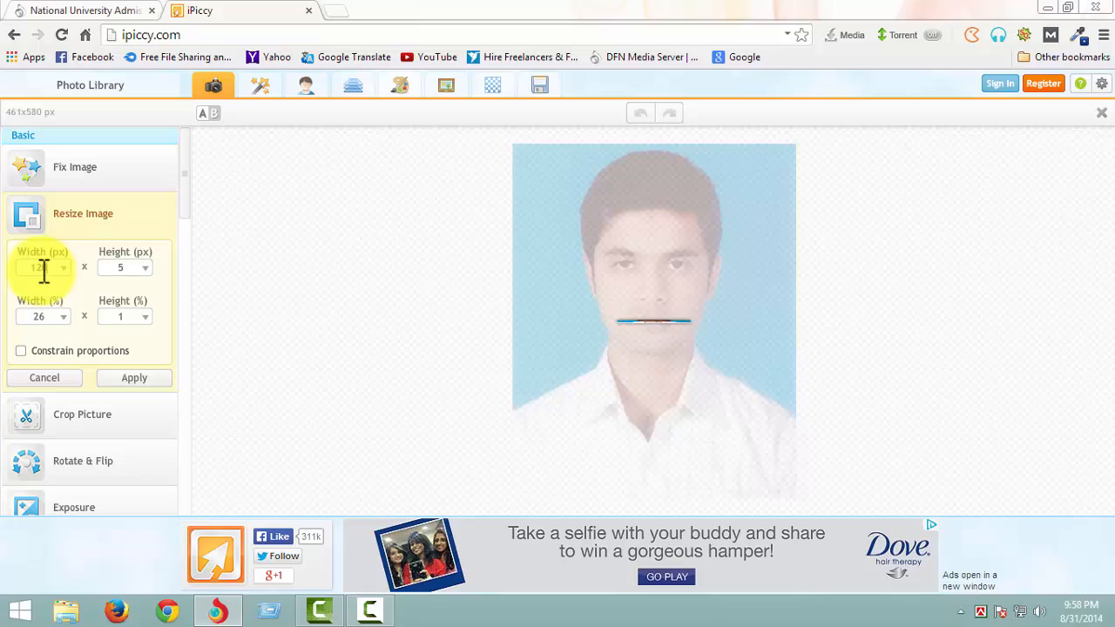
{"action": "left_click", "coordinate": [129, 264]}
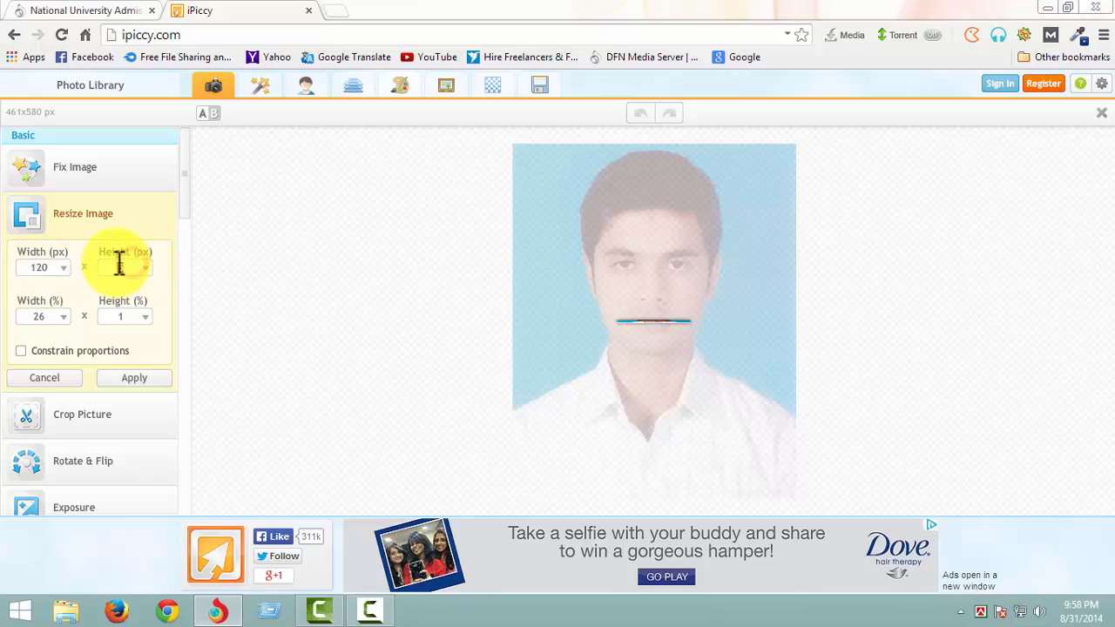
{"action": "type", "text": "150"}
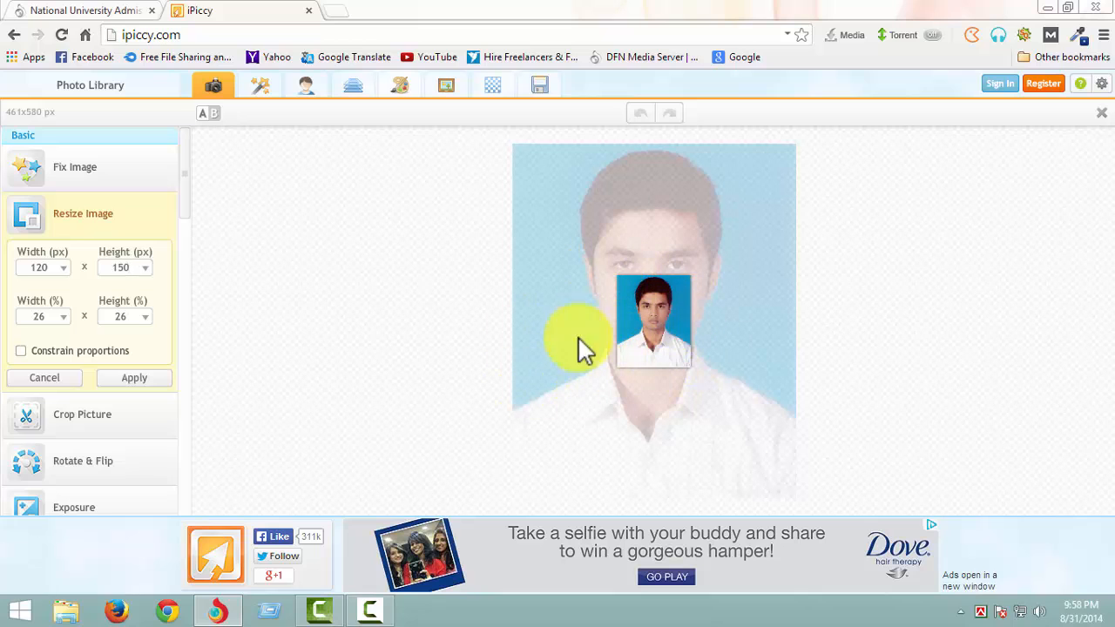
{"action": "left_click", "coordinate": [122, 380]}
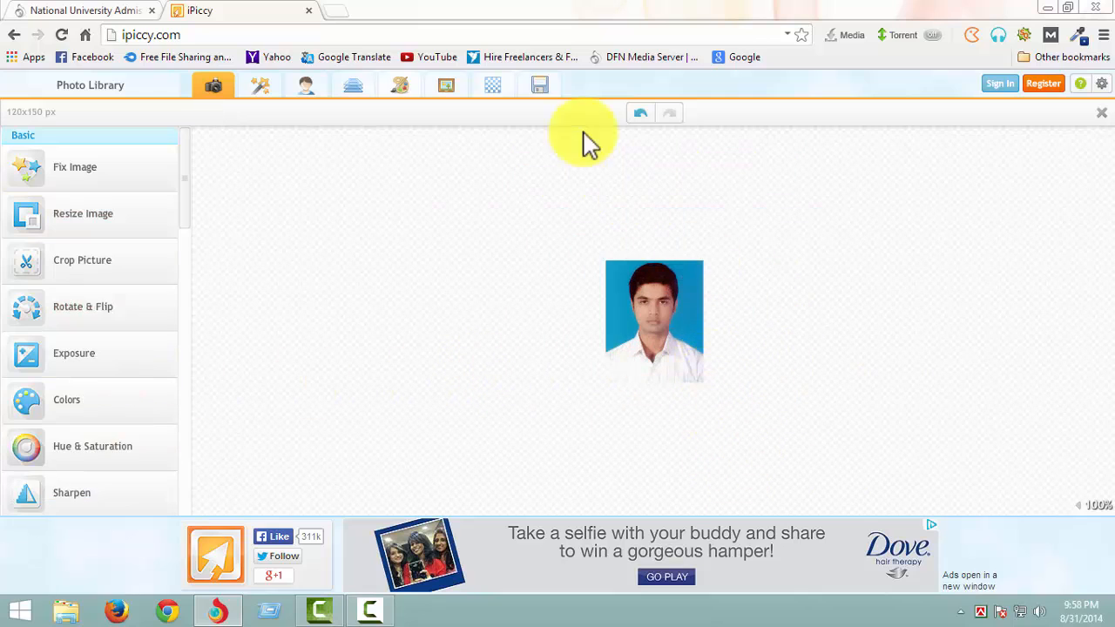
- Prepare the resized photo for saving with the file name 120-150 and the JPG (Best for most photos) format
{"action": "left_click", "coordinate": [546, 90]}
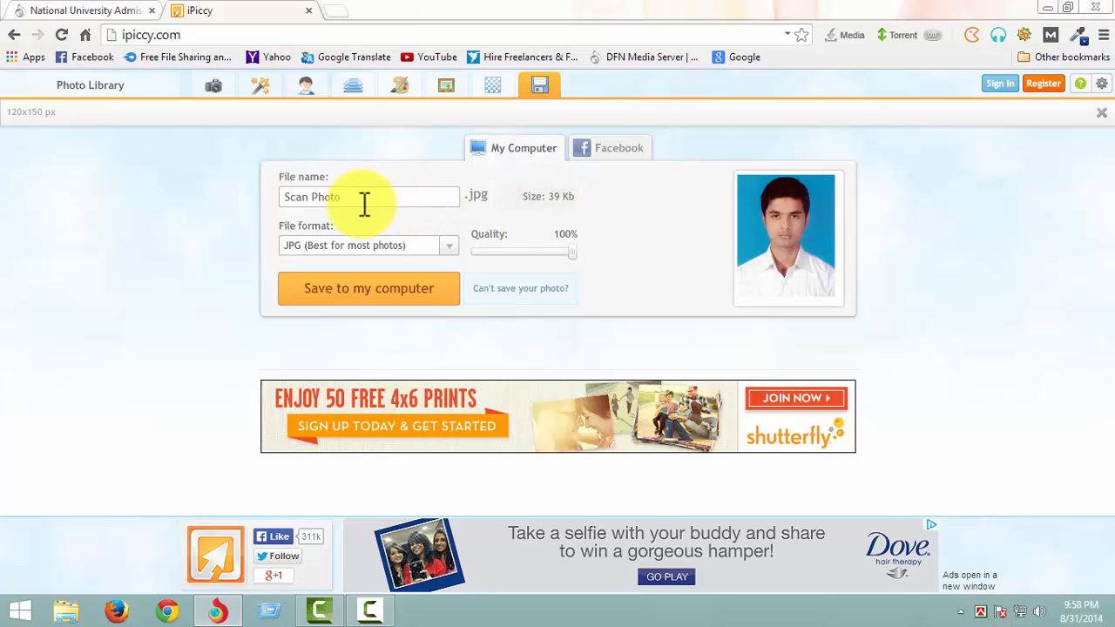
{"action": "left_click_drag", "start_coordinate": [365, 199], "coordinate": [244, 199]}
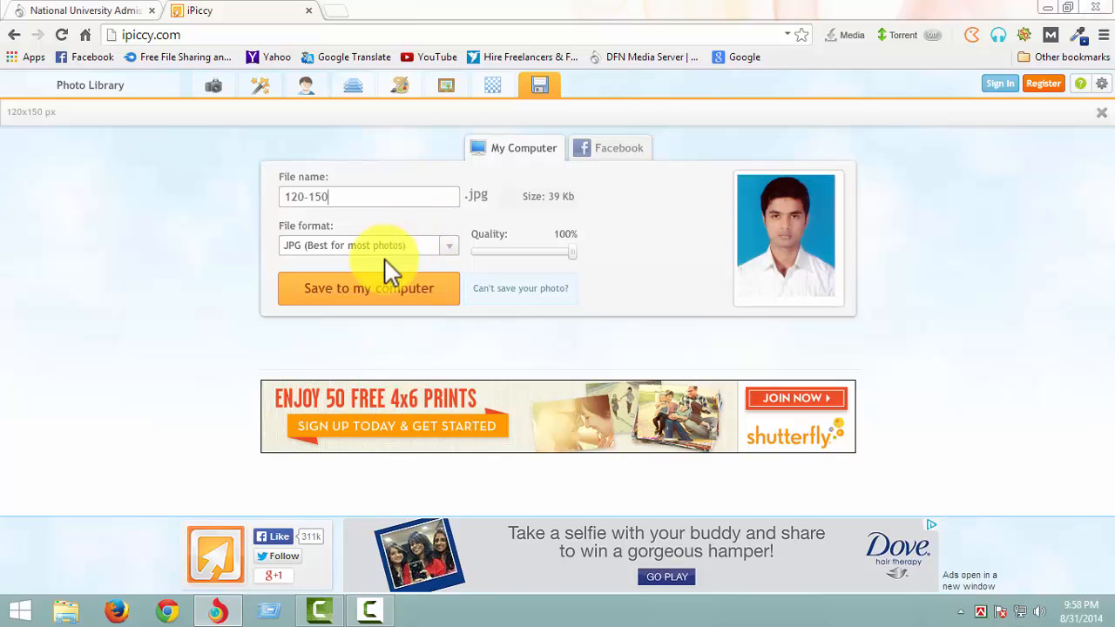
{"action": "left_click", "coordinate": [447, 249]}
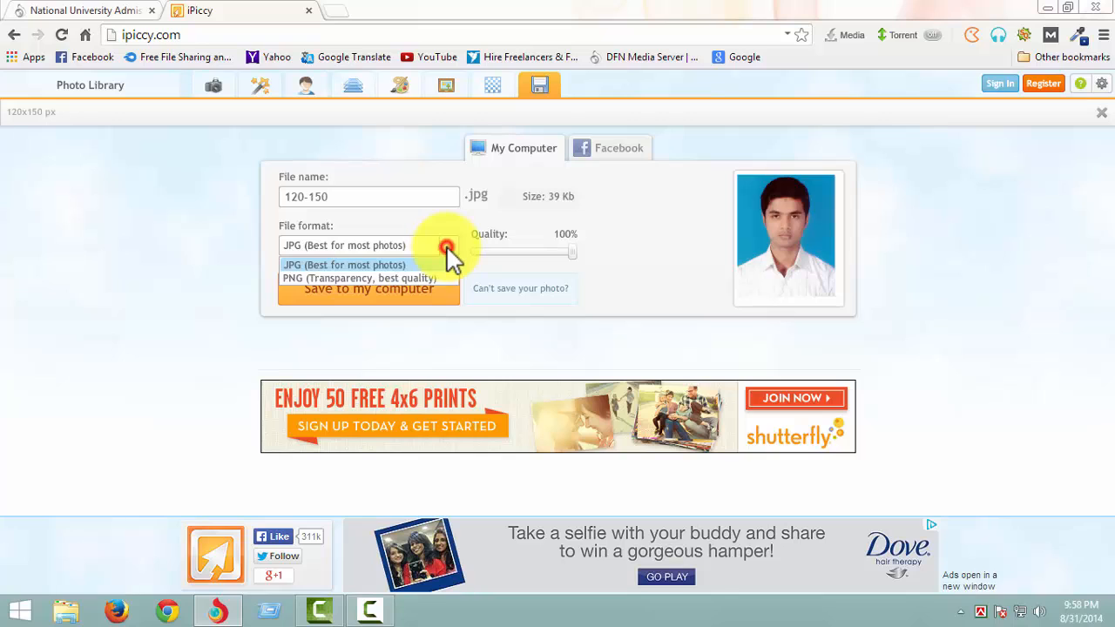
{"action": "left_click", "coordinate": [317, 266]}
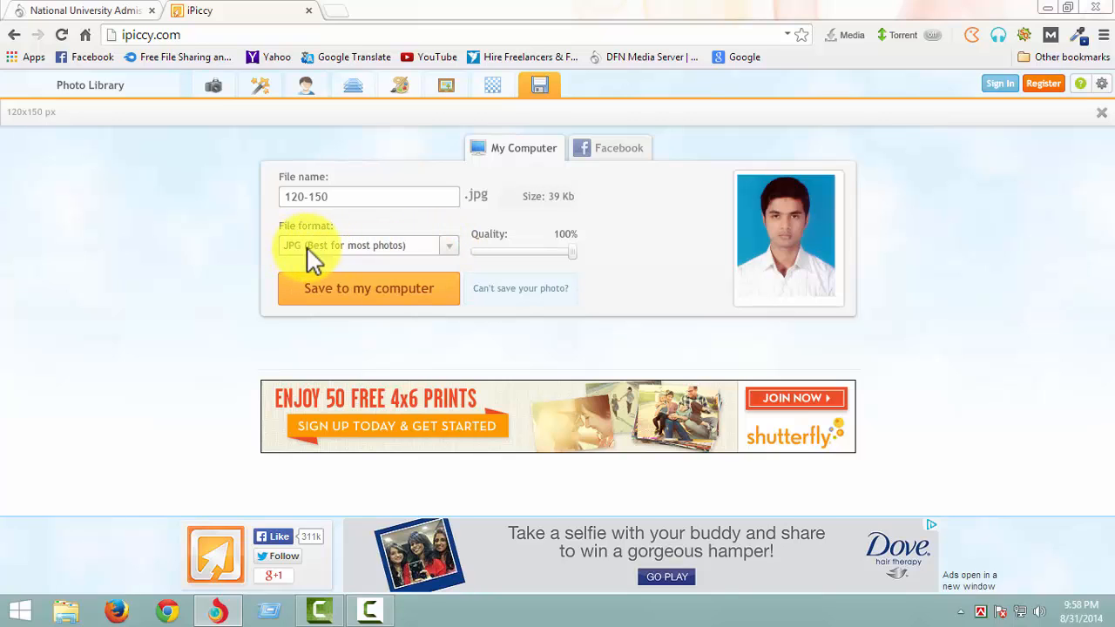
{"action": "left_click", "coordinate": [451, 253]}
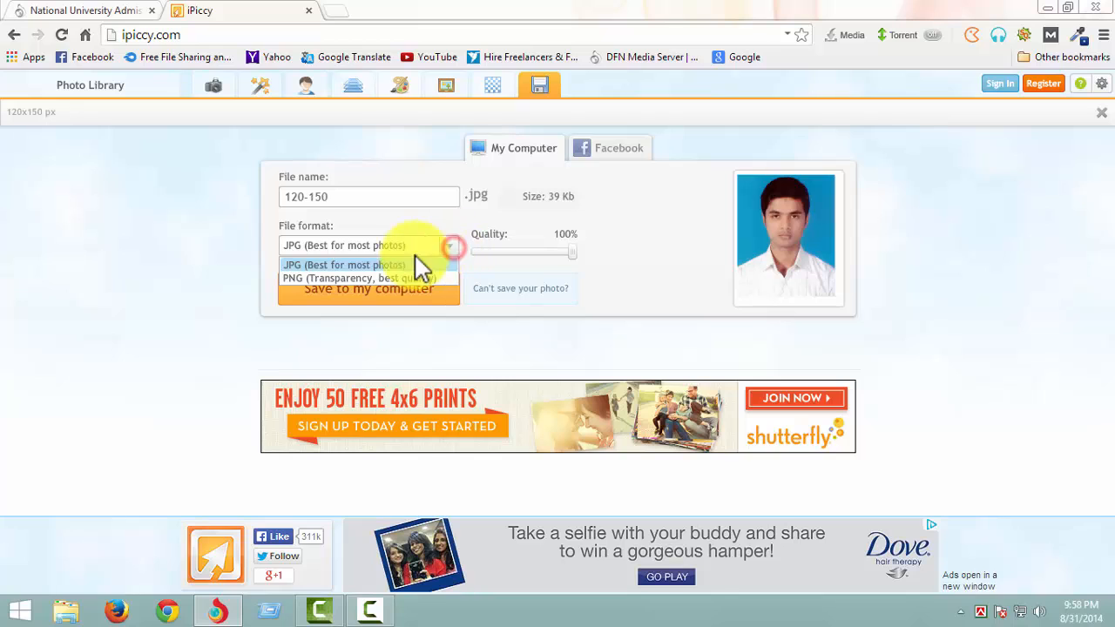
{"action": "left_click", "coordinate": [303, 265]}
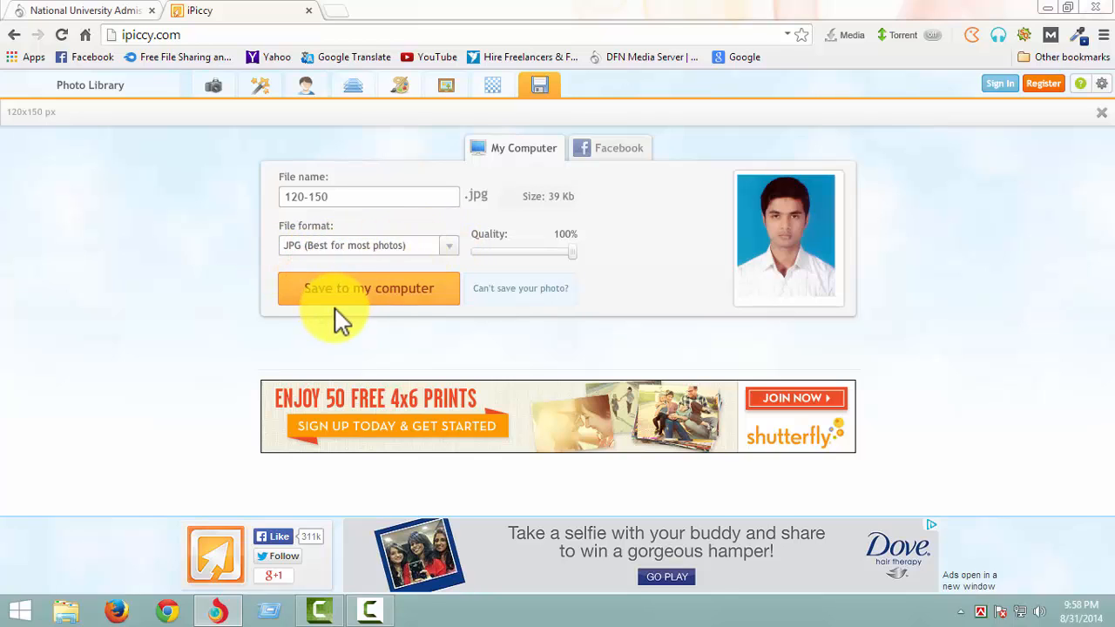
- Save the 120-150 photo to the computer's Desktop folder as a JPEG image
{"action": "left_click", "coordinate": [380, 305]}
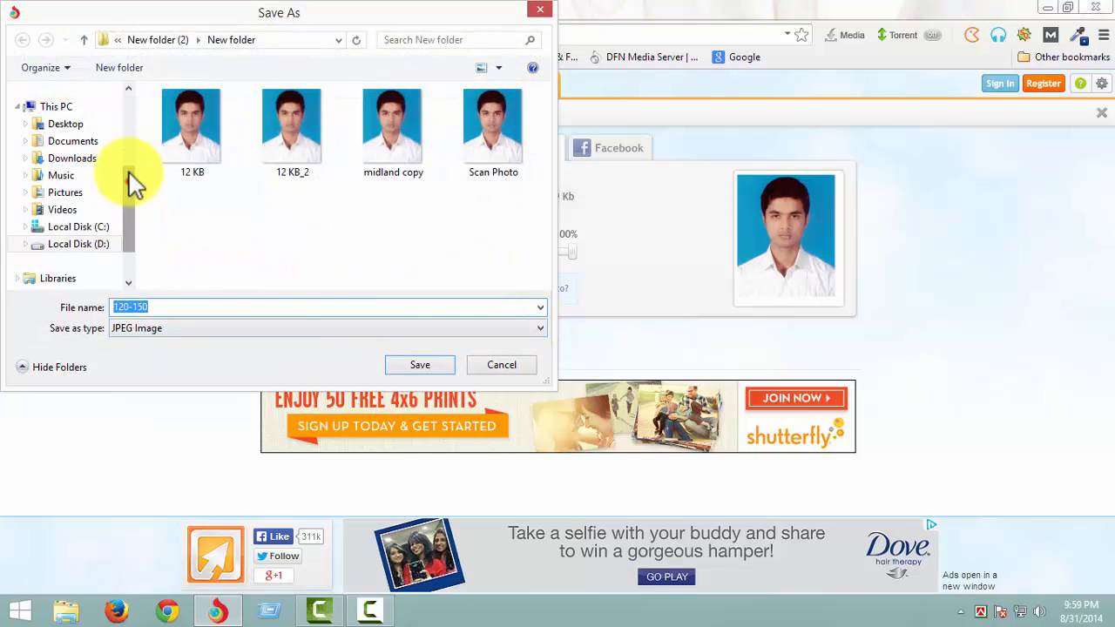
{"action": "scroll", "coordinate": [126, 178], "scroll_direction": "up", "scroll_amount": 1}
{"action": "left_click", "coordinate": [91, 159]}
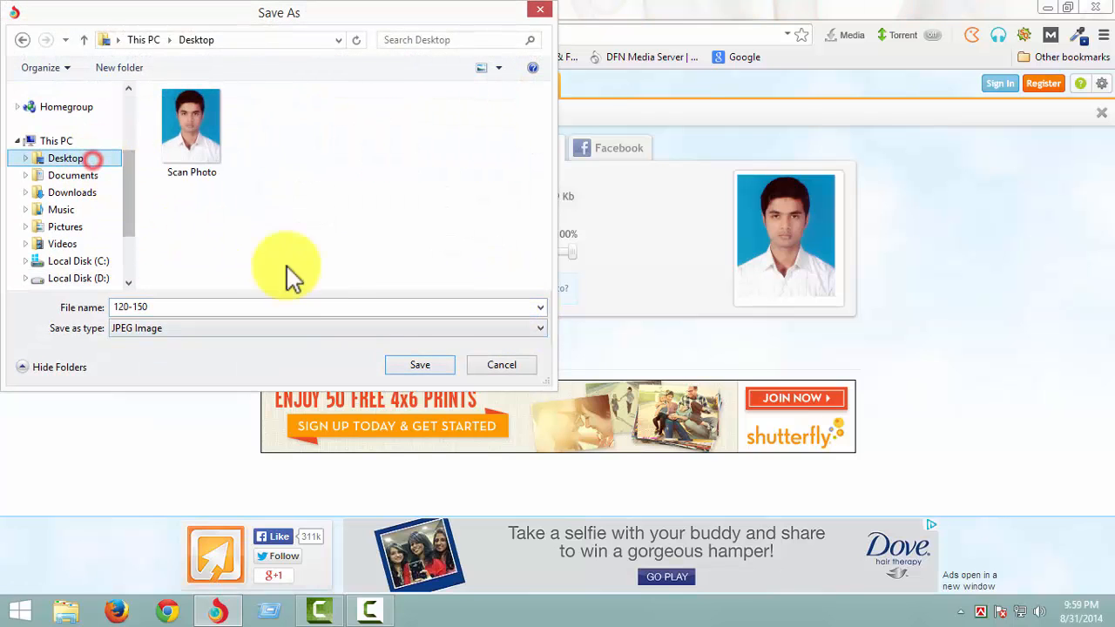
{"action": "left_click", "coordinate": [409, 366]}
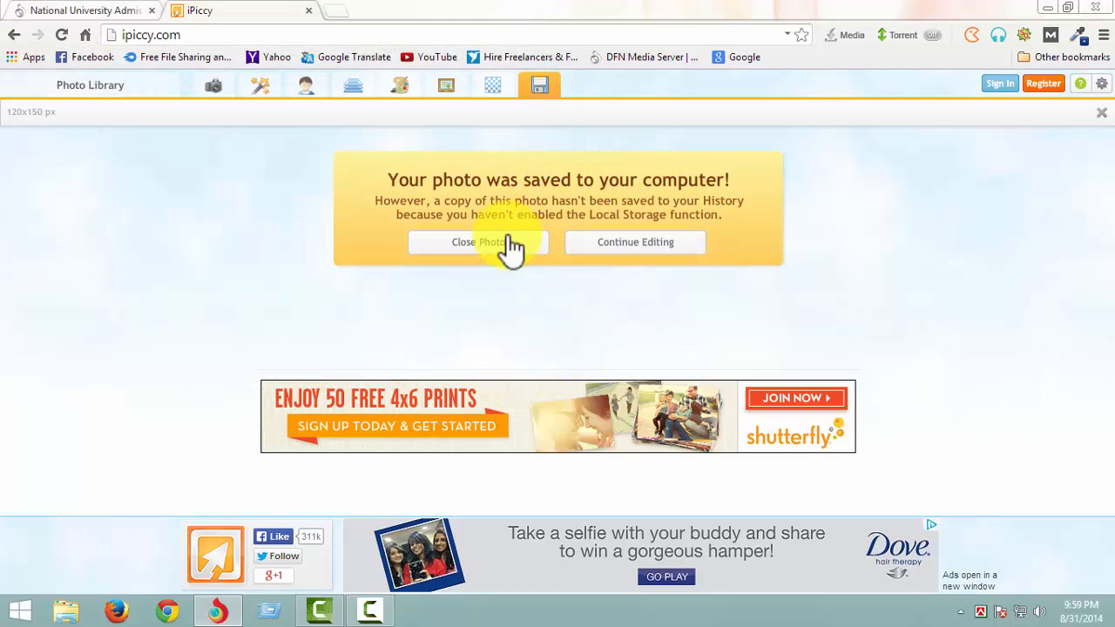
- Switch to the desktop, check the file details of the 120-150 photo, and return to the browser
{"action": "left_click", "coordinate": [1048, 8]}
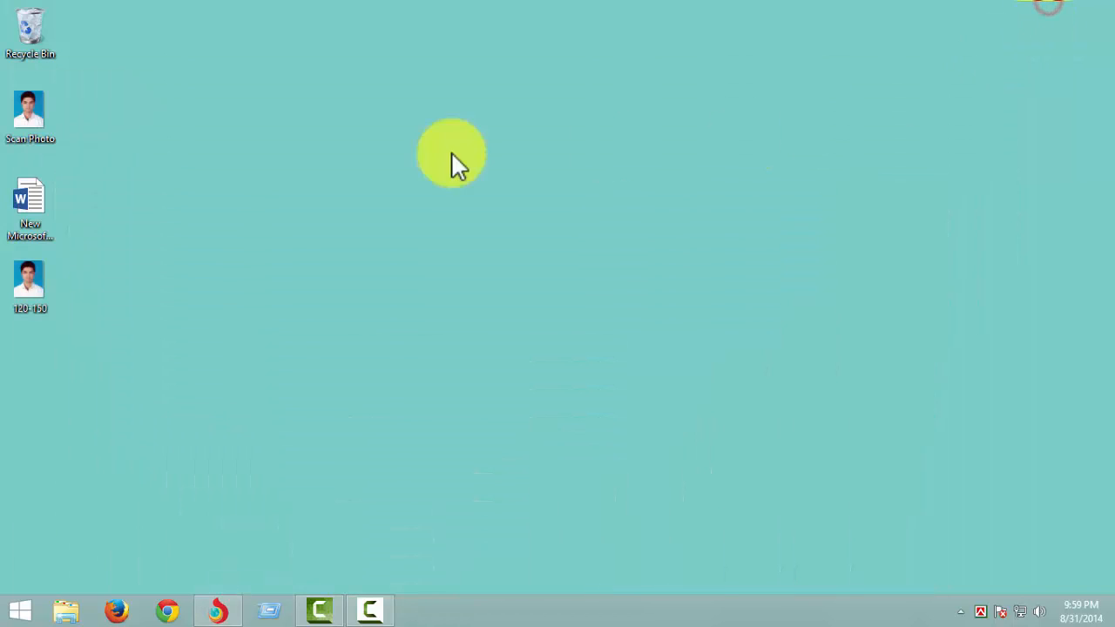
{"action": "left_click", "coordinate": [26, 303]}
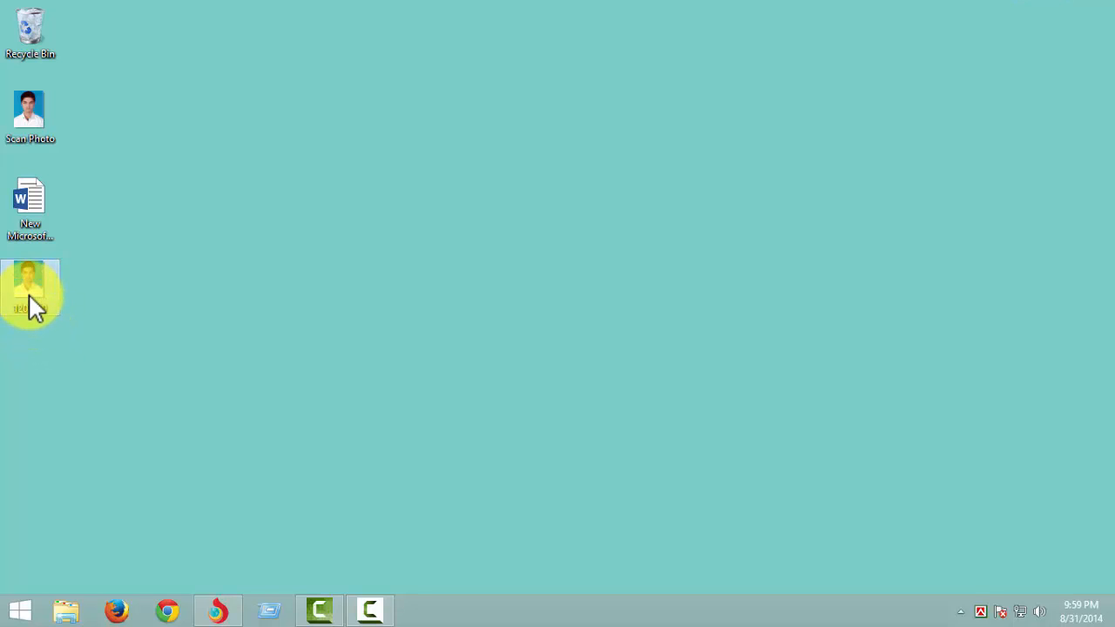
{"action": "mouse_move", "coordinate": [30, 299]}
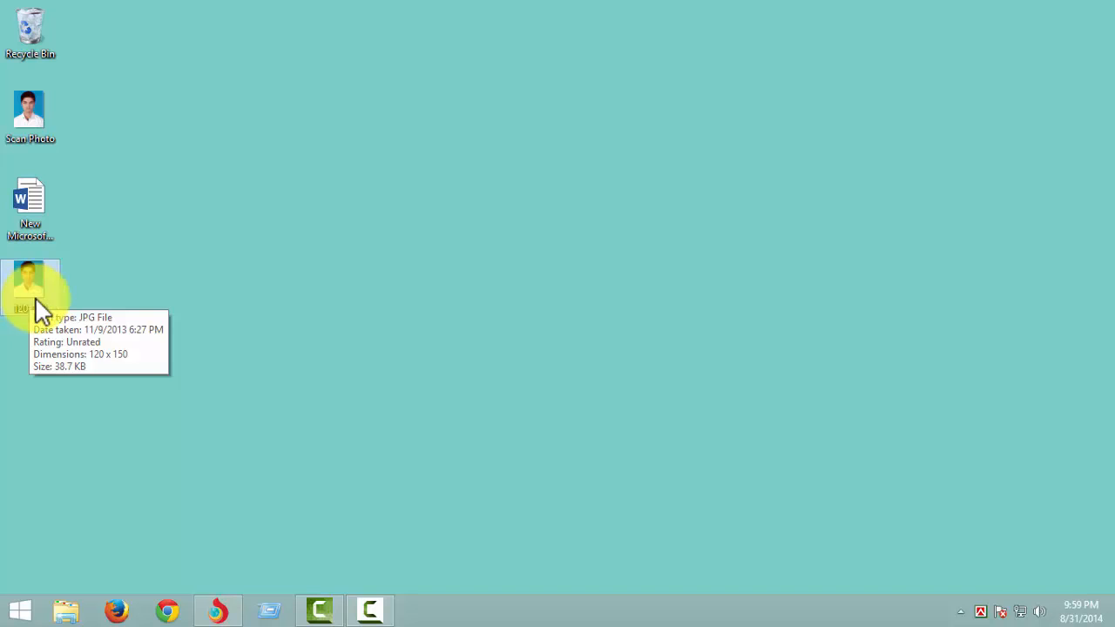
{"action": "left_click", "coordinate": [209, 617]}
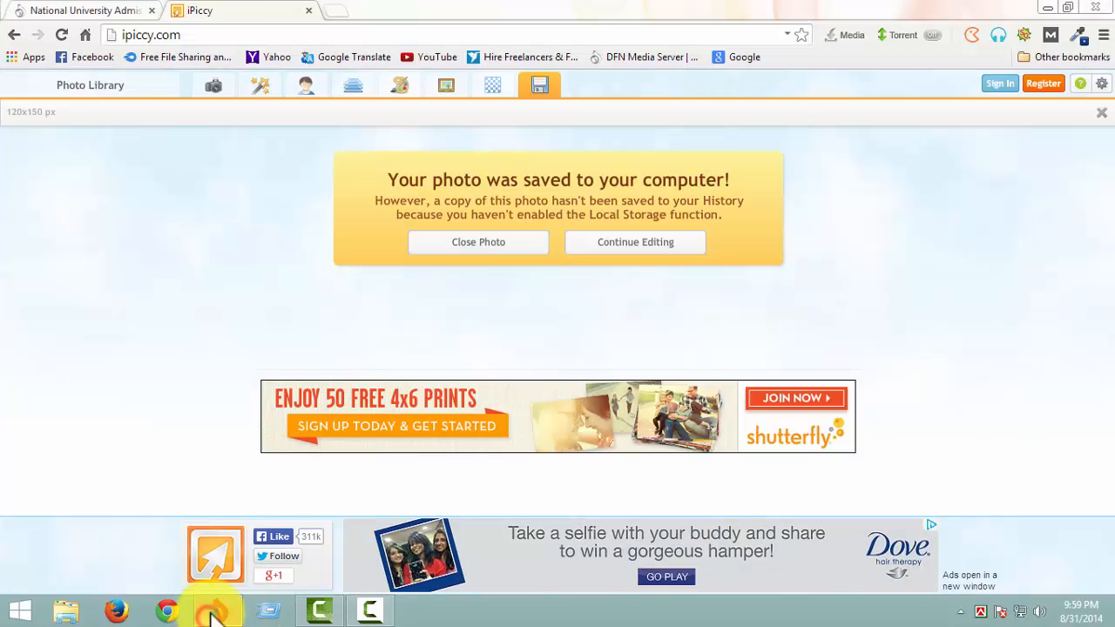
- Return to the National University application form and upload the 120-150 photo from the Desktop
{"action": "left_click", "coordinate": [83, 11]}
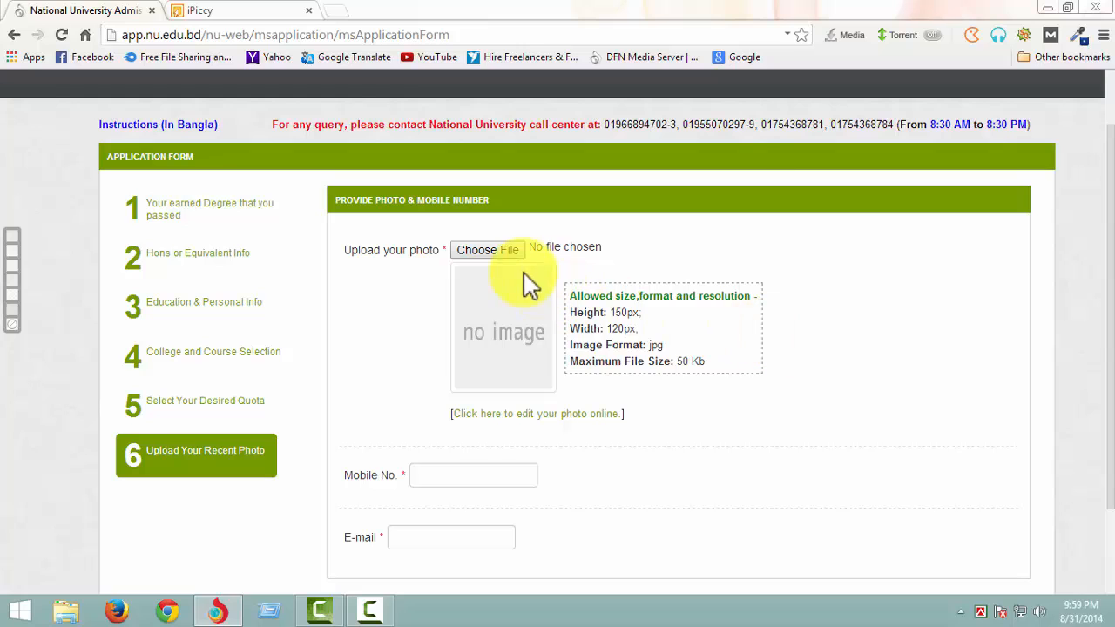
{"action": "left_click", "coordinate": [492, 250]}
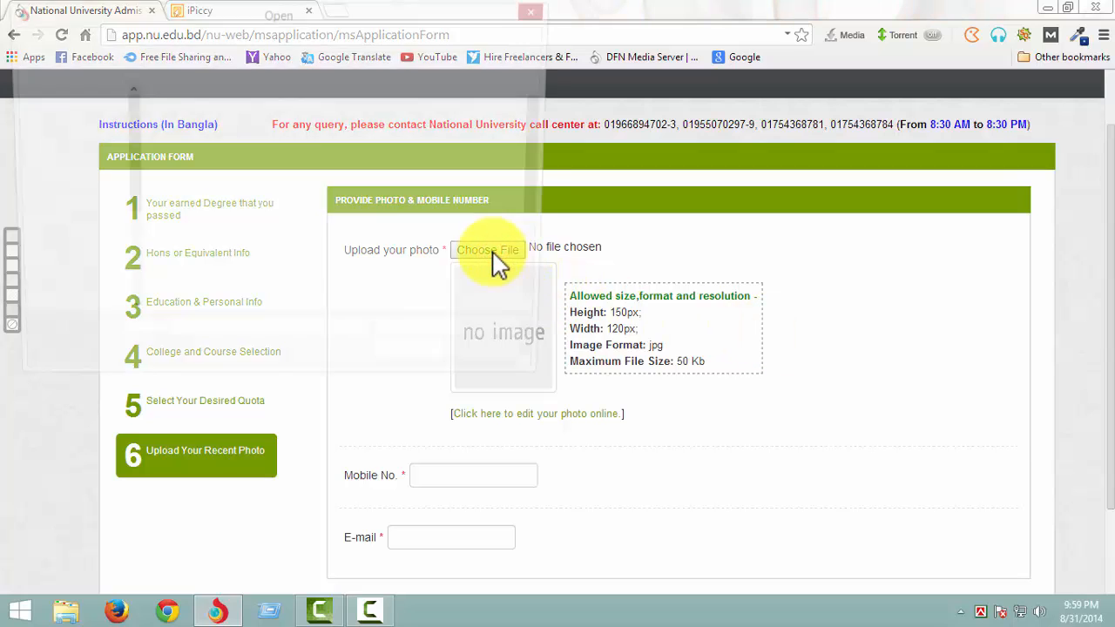
{"action": "left_click", "coordinate": [84, 115]}
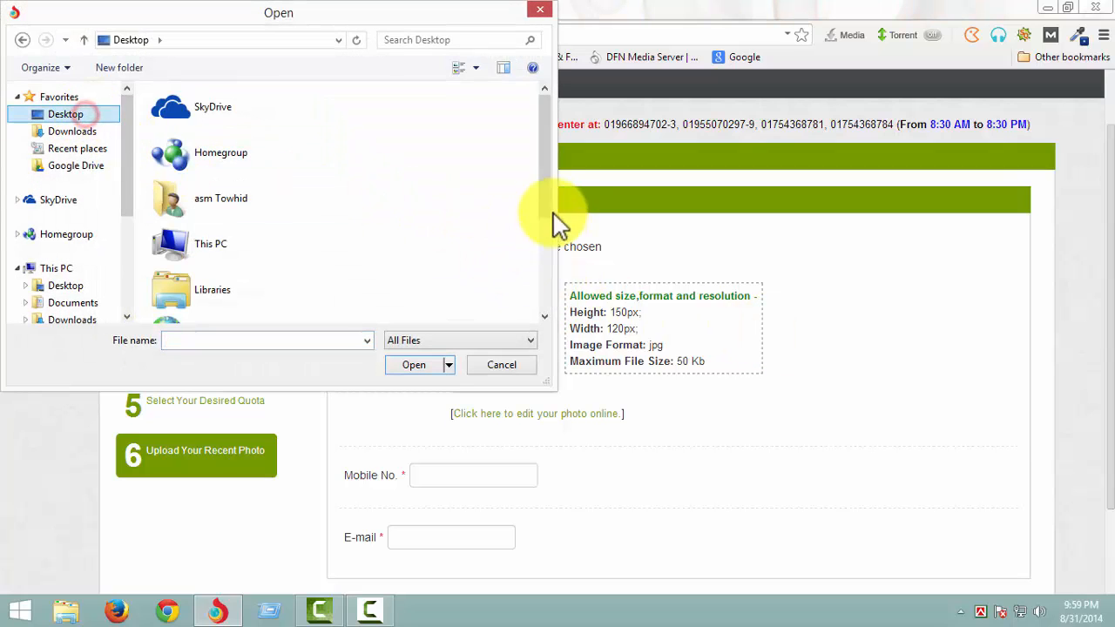
{"action": "left_click_drag", "start_coordinate": [552, 219], "coordinate": [497, 311]}
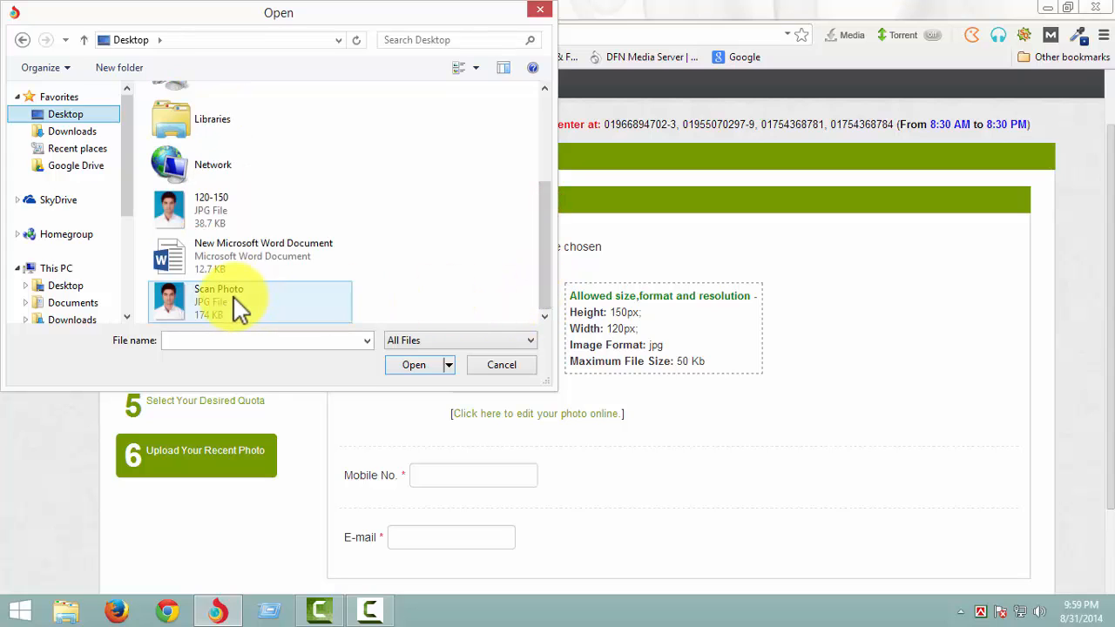
{"action": "left_click", "coordinate": [219, 213]}
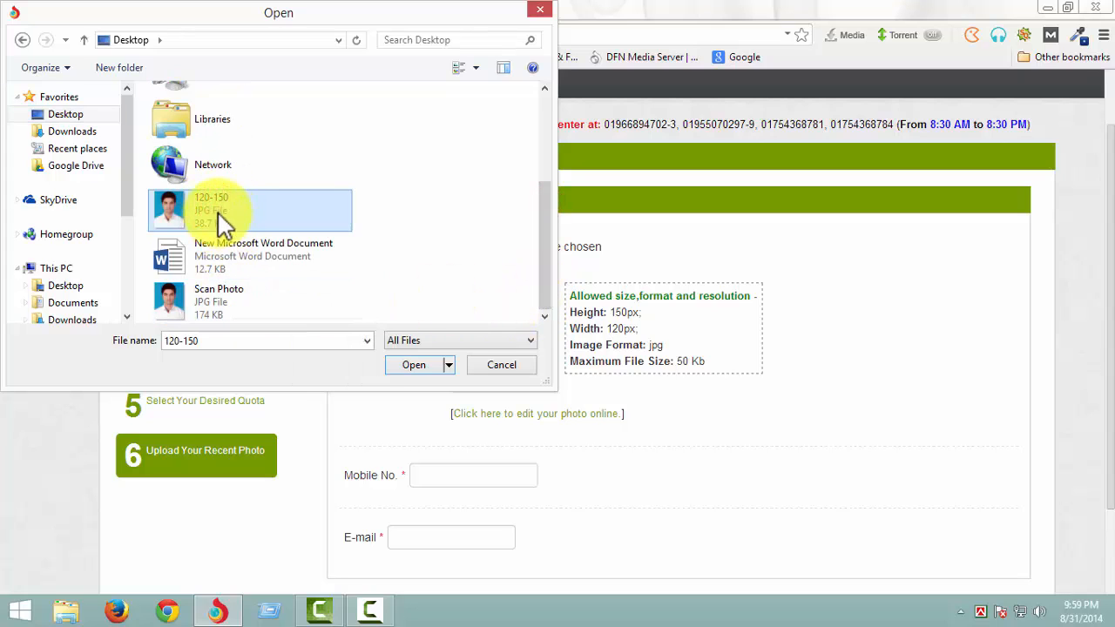
{"action": "left_click", "coordinate": [416, 366]}
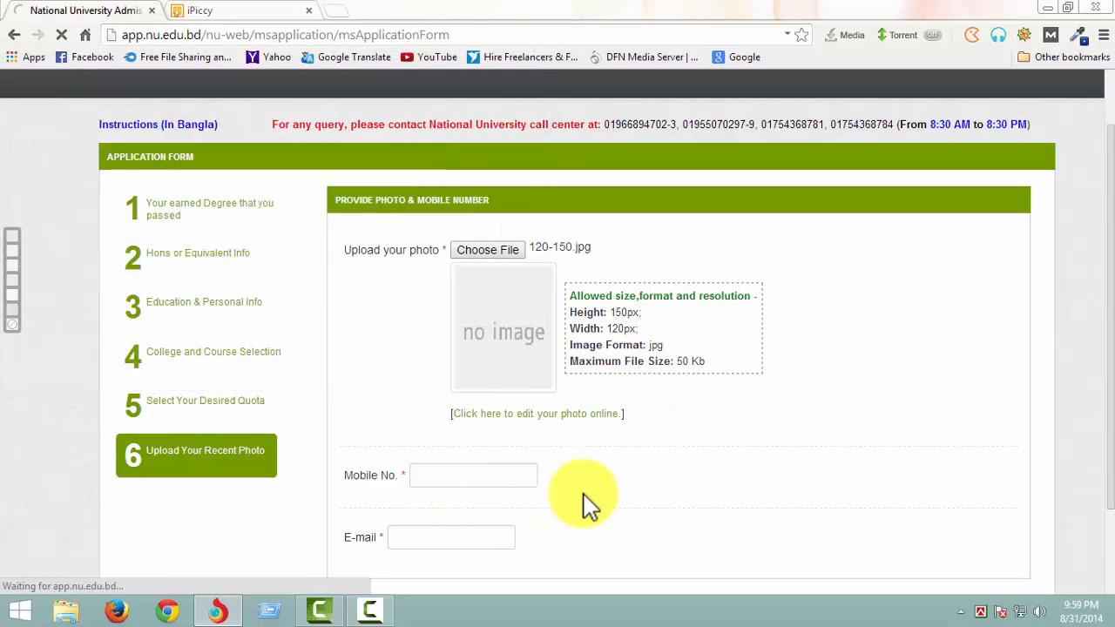
- Fill in the applicant's mobile number and e-mail address below the uploaded photo
{"action": "scroll", "coordinate": [585, 505], "scroll_direction": "down", "scroll_amount": 3}
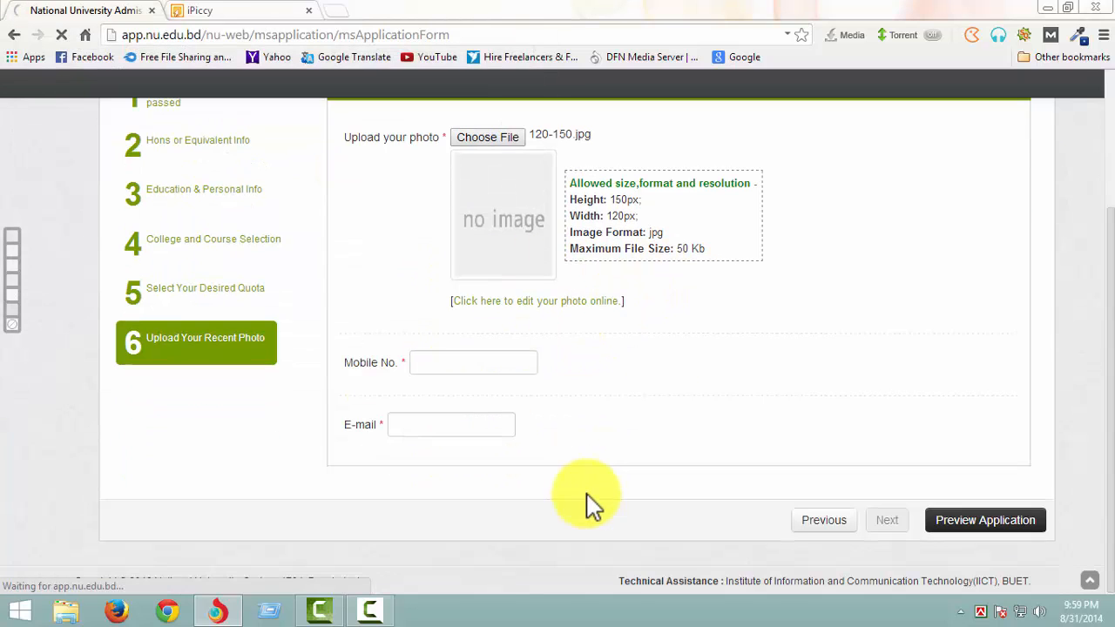
{"action": "left_click", "coordinate": [483, 364]}
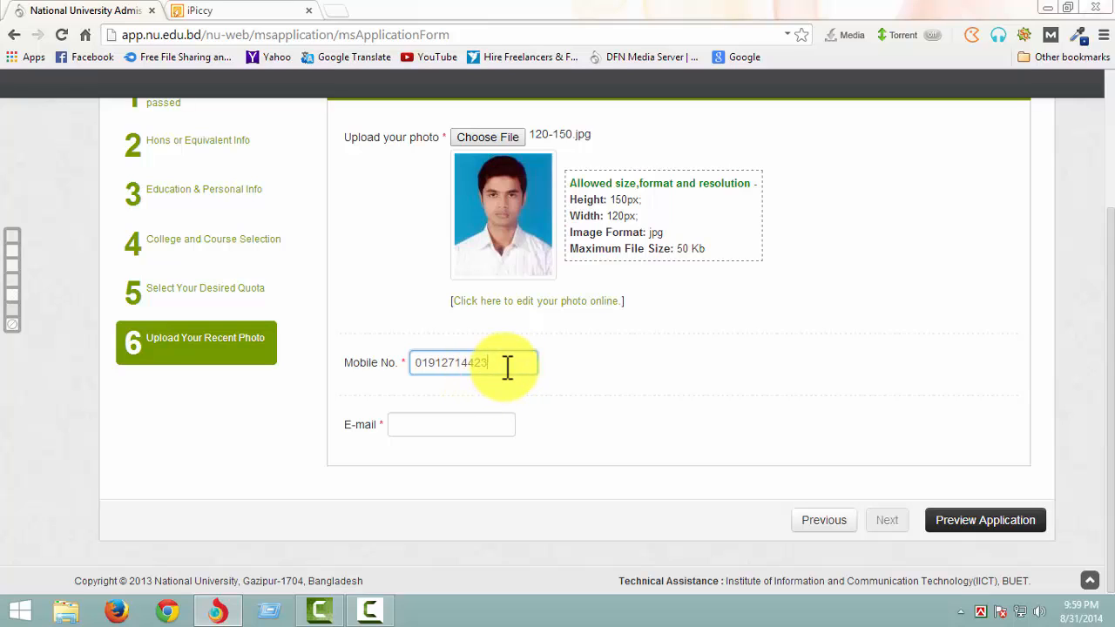
{"action": "left_click", "coordinate": [428, 427]}
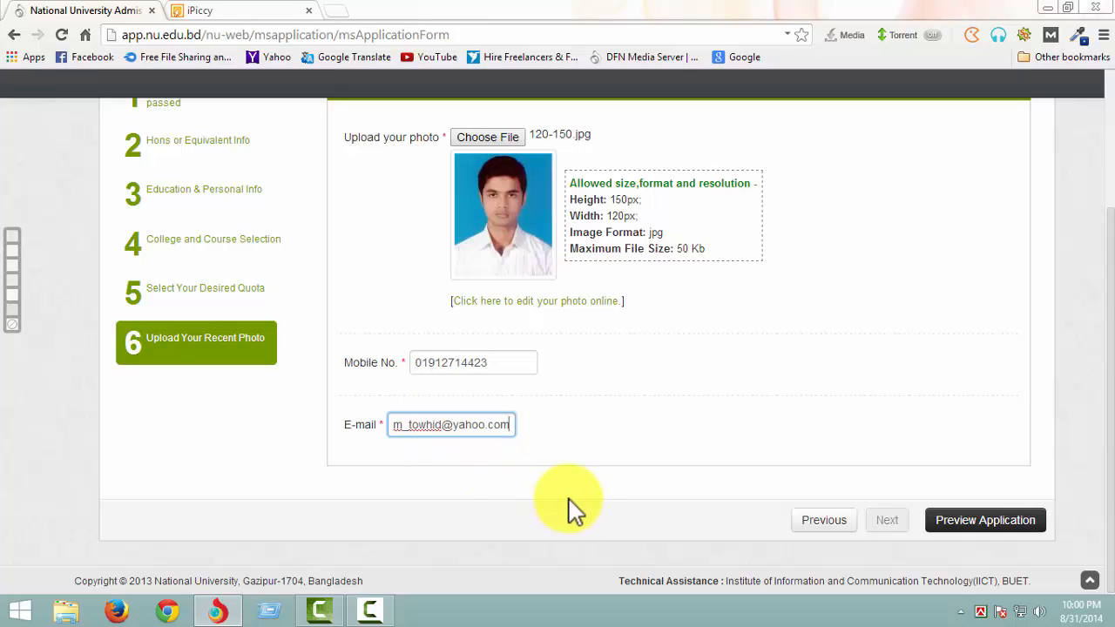
{"action": "key", "text": "Home"}
{"action": "type", "text": "ji"}
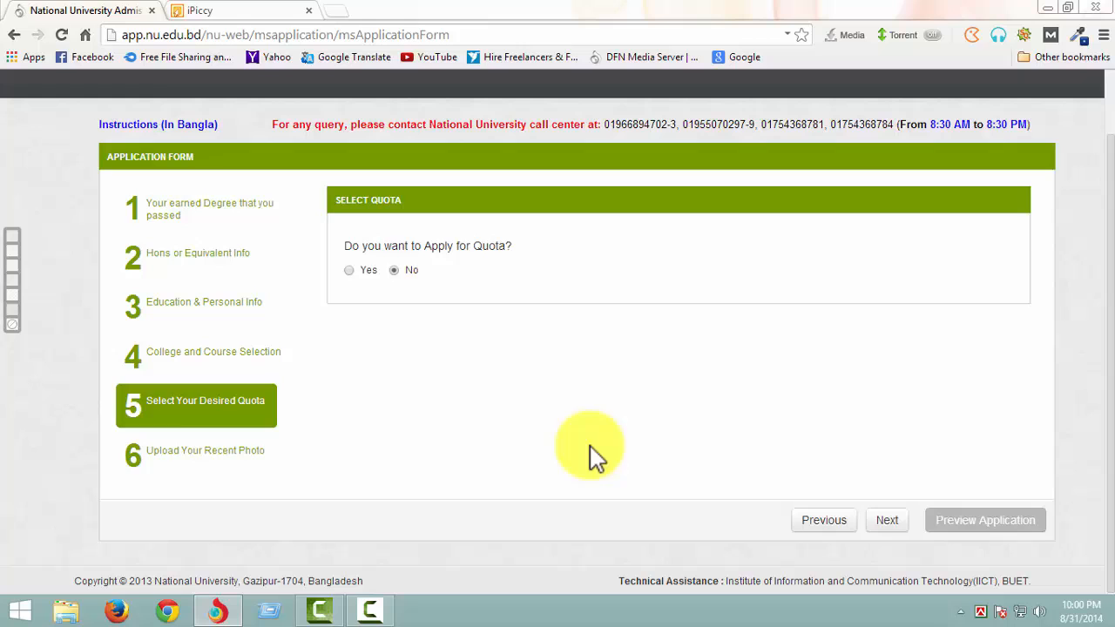
- Reopen the Upload Your Recent Photo section and check the full e-mail entry
{"action": "left_click", "coordinate": [139, 449]}
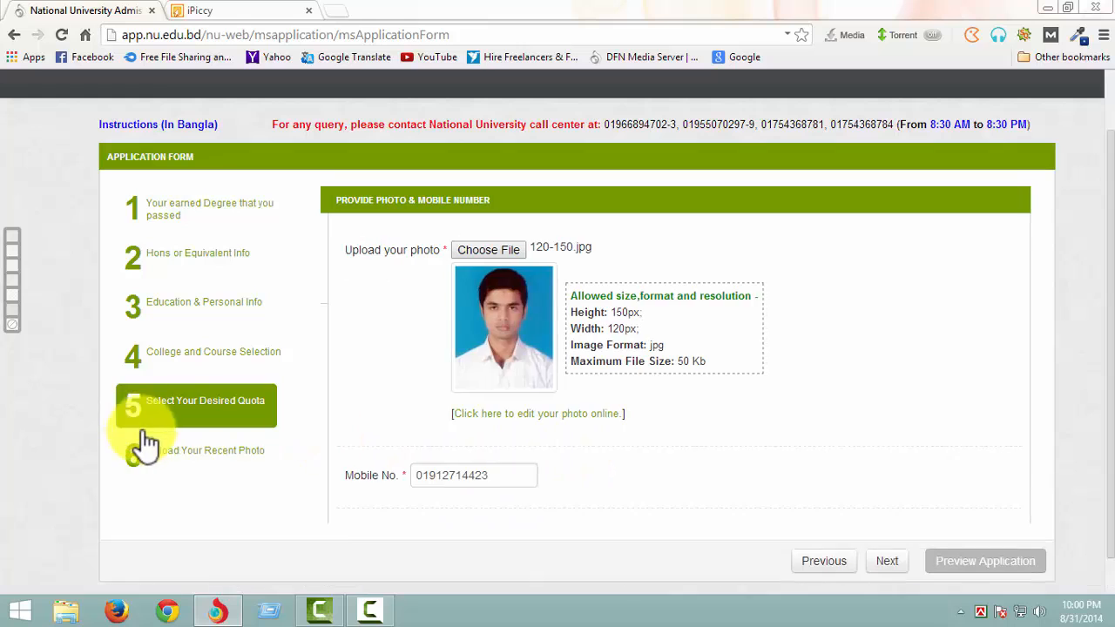
{"action": "scroll", "coordinate": [645, 479], "scroll_direction": "down", "scroll_amount": 2}
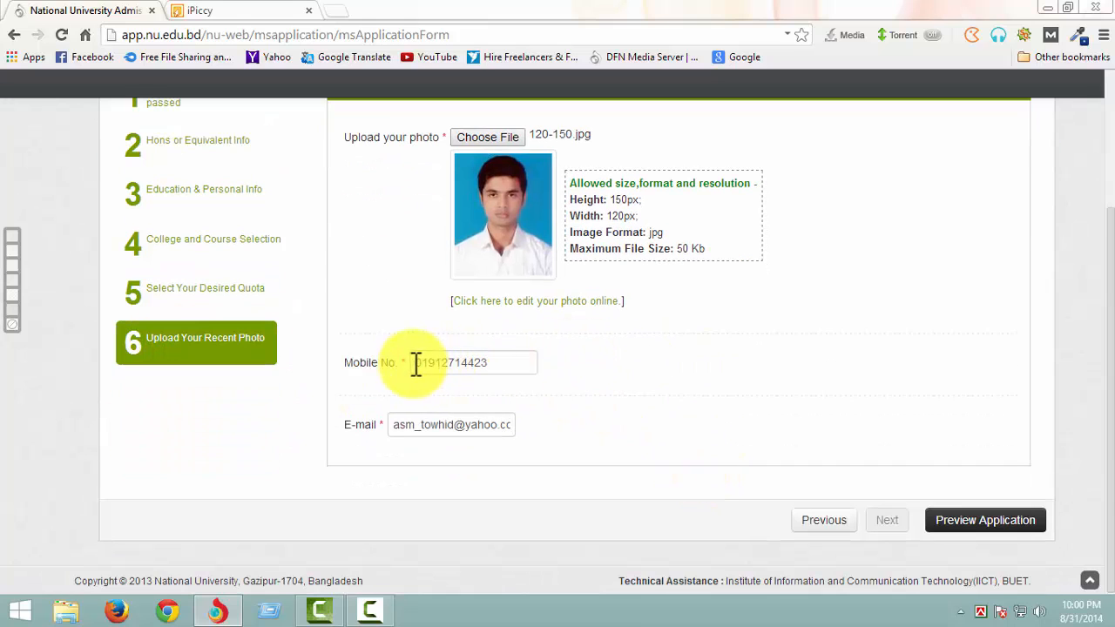
{"action": "left_click", "coordinate": [508, 422]}
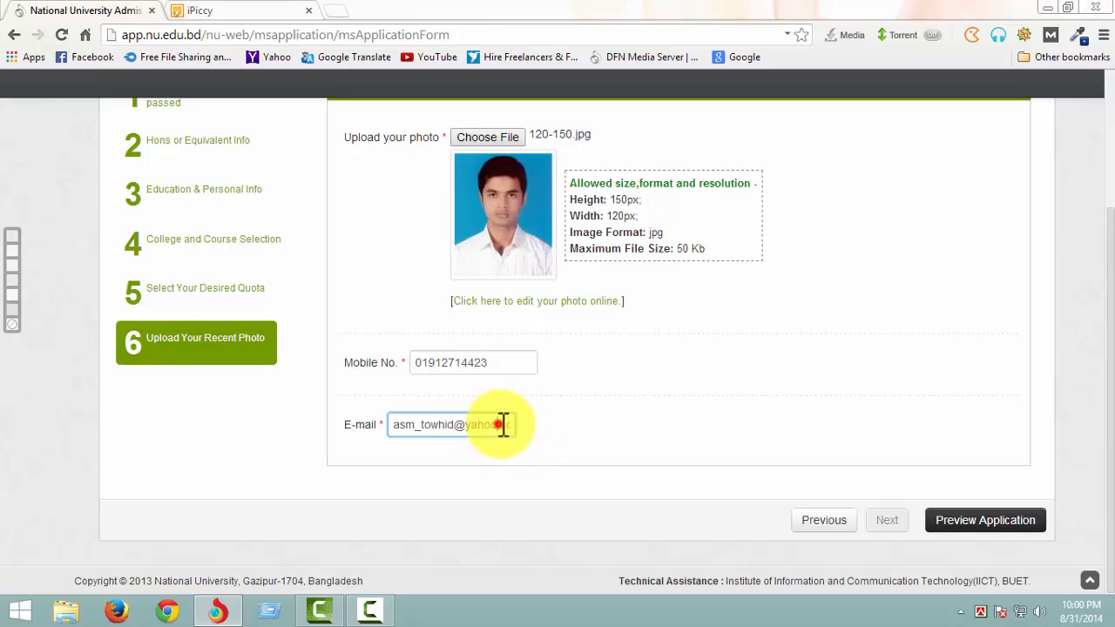
{"action": "left_click", "coordinate": [506, 423]}
{"action": "left_click", "coordinate": [886, 520]}
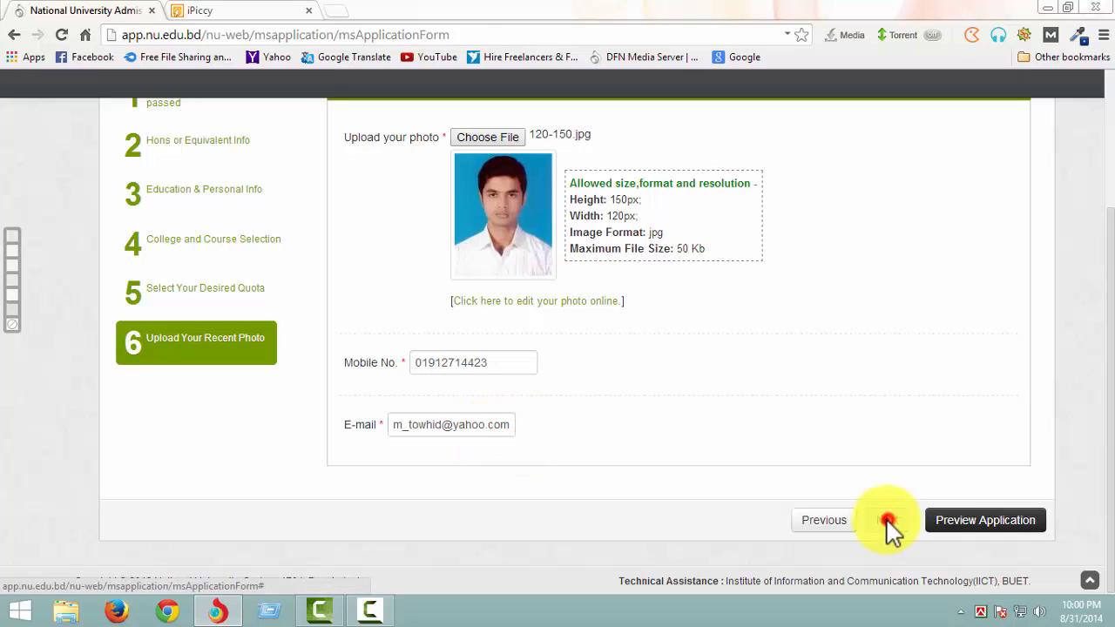
- Submit the application after reviewing its preview, and download the admit card
{"action": "left_click", "coordinate": [963, 523]}
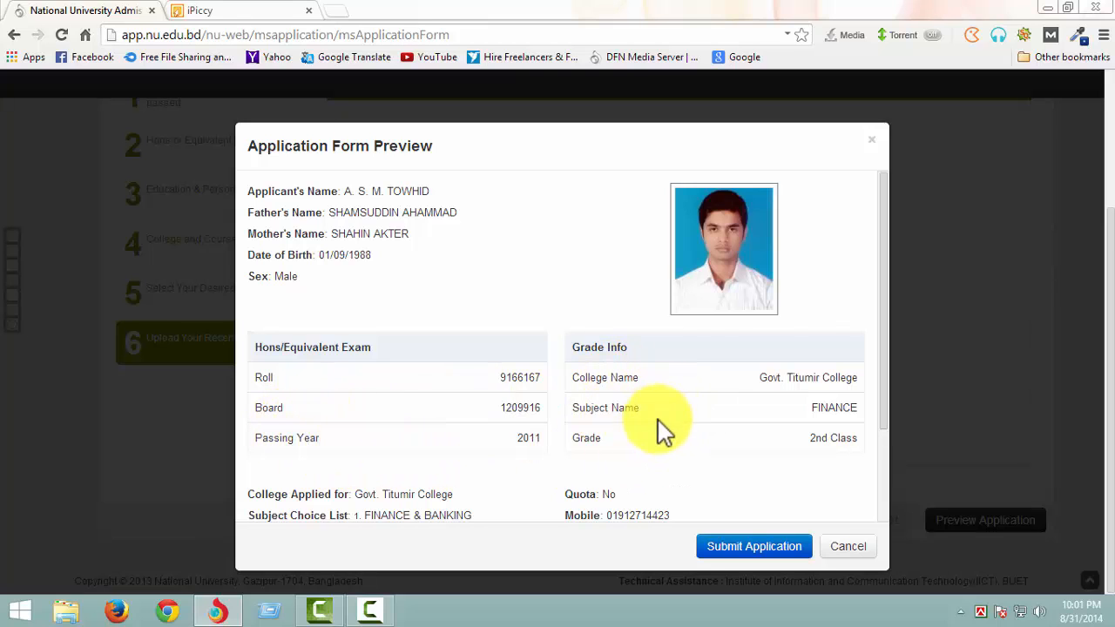
{"action": "scroll", "coordinate": [666, 445], "scroll_direction": "down", "scroll_amount": 3}
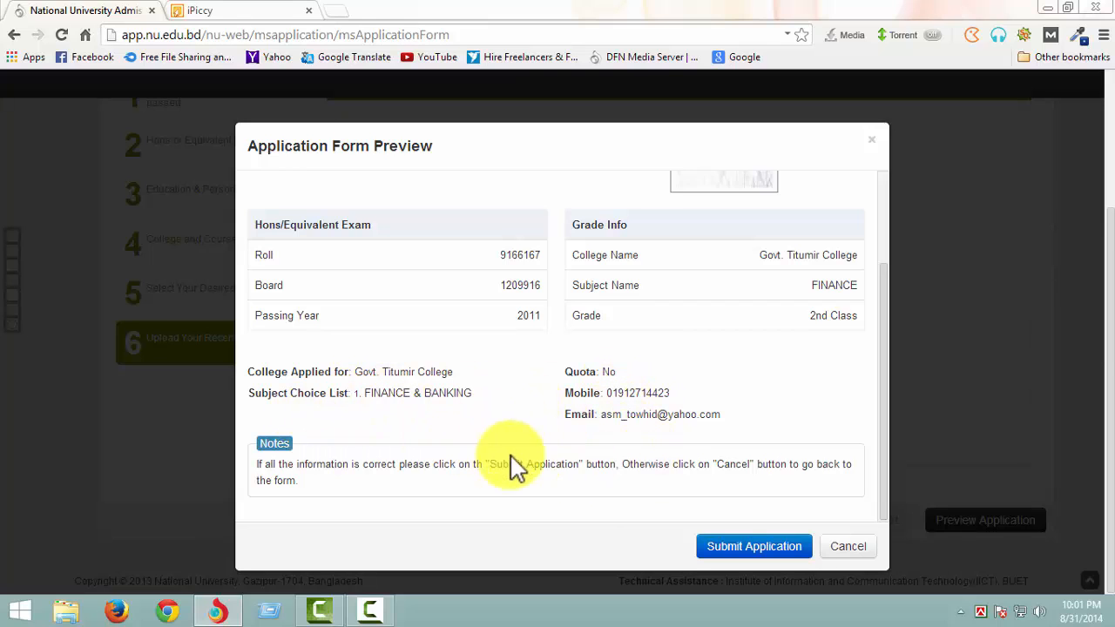
{"action": "left_click", "coordinate": [754, 546]}
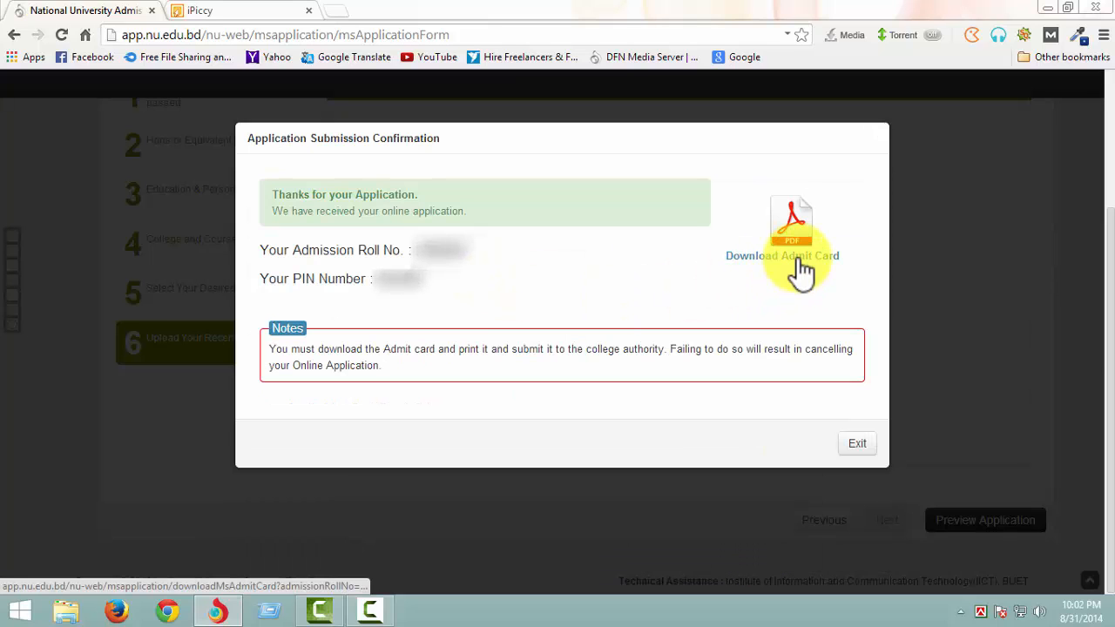
{"action": "left_click", "coordinate": [797, 259]}
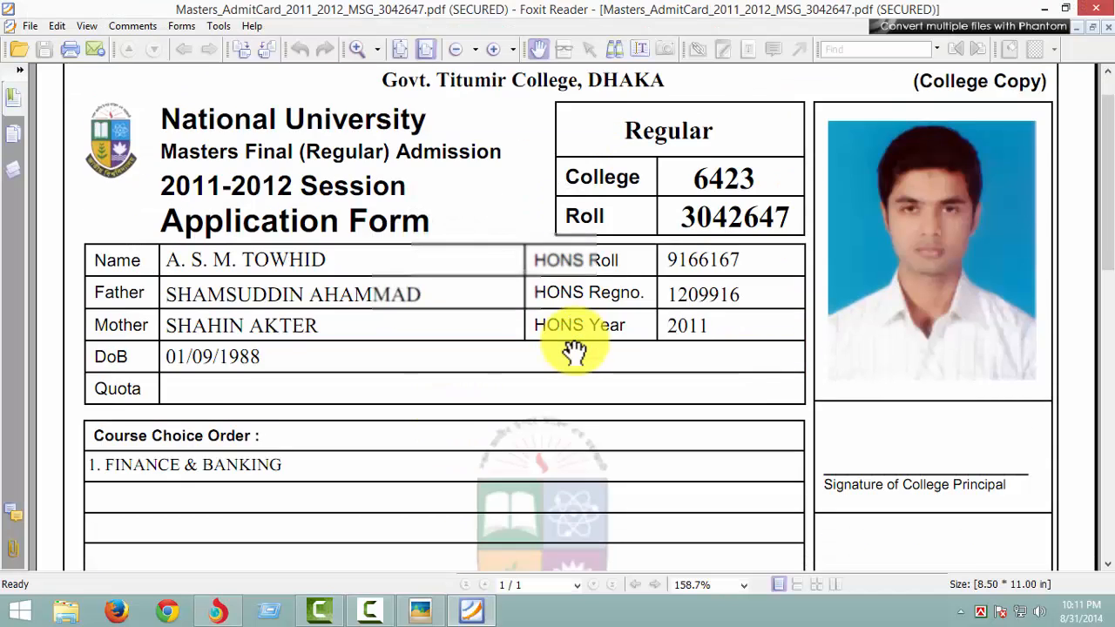
- Examine the College Copy and Applicant's Copy in the admit card PDF, including applicant details, course choice and signature areas
{"action": "scroll", "coordinate": [573, 349], "scroll_direction": "down", "scroll_amount": 10}
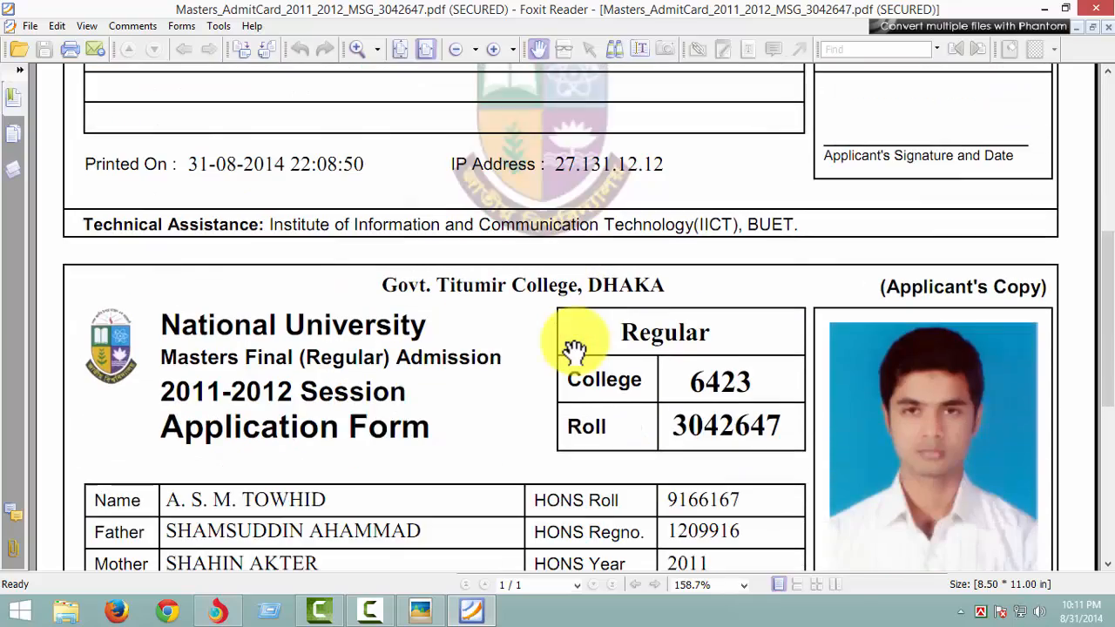
{"action": "scroll", "coordinate": [578, 349], "scroll_direction": "down", "scroll_amount": 3}
{"action": "scroll", "coordinate": [588, 357], "scroll_direction": "up", "scroll_amount": 15}
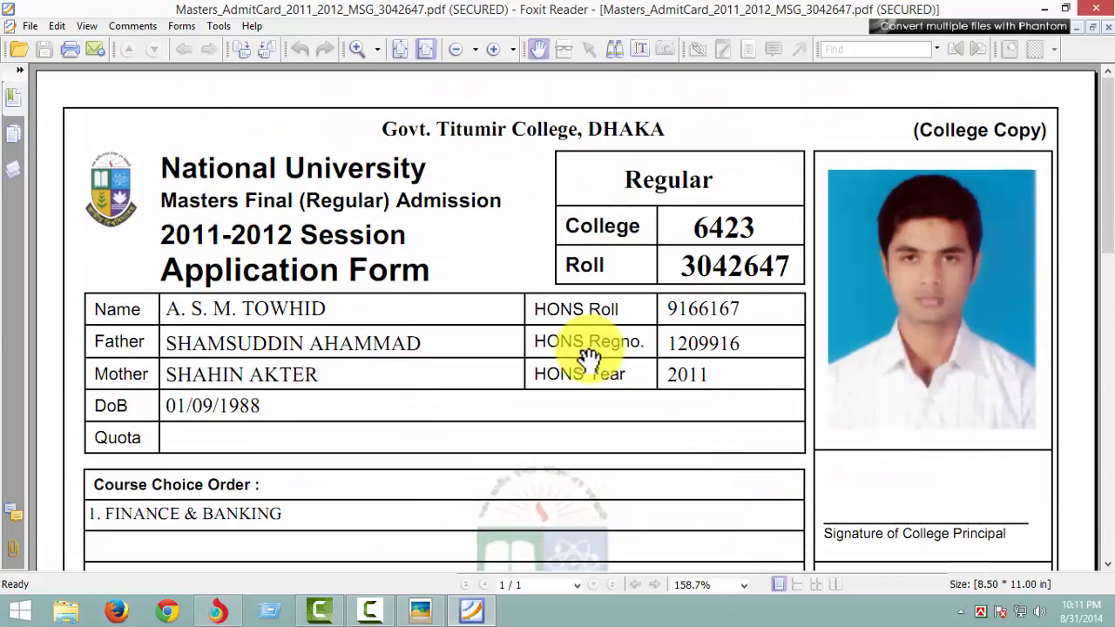
{"action": "scroll", "coordinate": [588, 357], "scroll_direction": "down", "scroll_amount": 5}
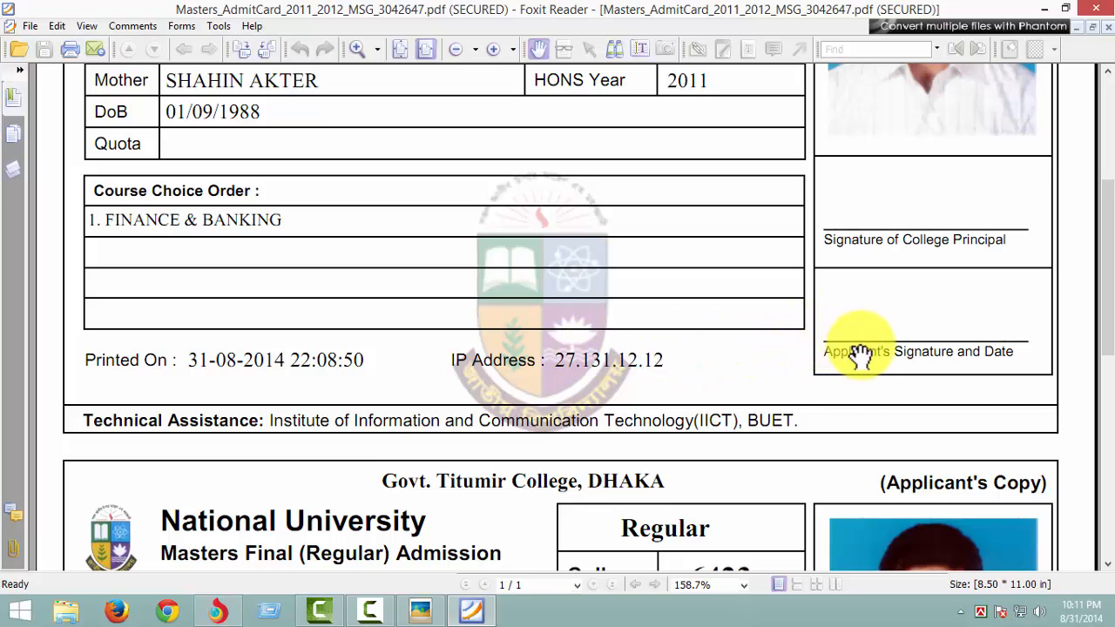
{"action": "scroll", "coordinate": [1017, 426], "scroll_direction": "down", "scroll_amount": 4}
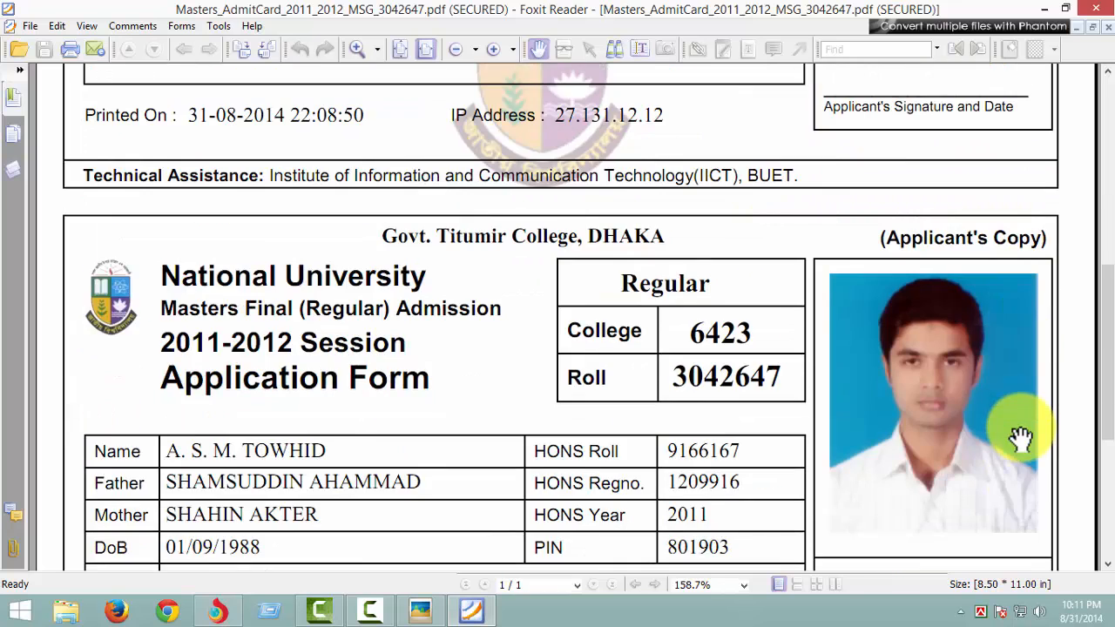
{"action": "scroll", "coordinate": [1021, 440], "scroll_direction": "down", "scroll_amount": 4}
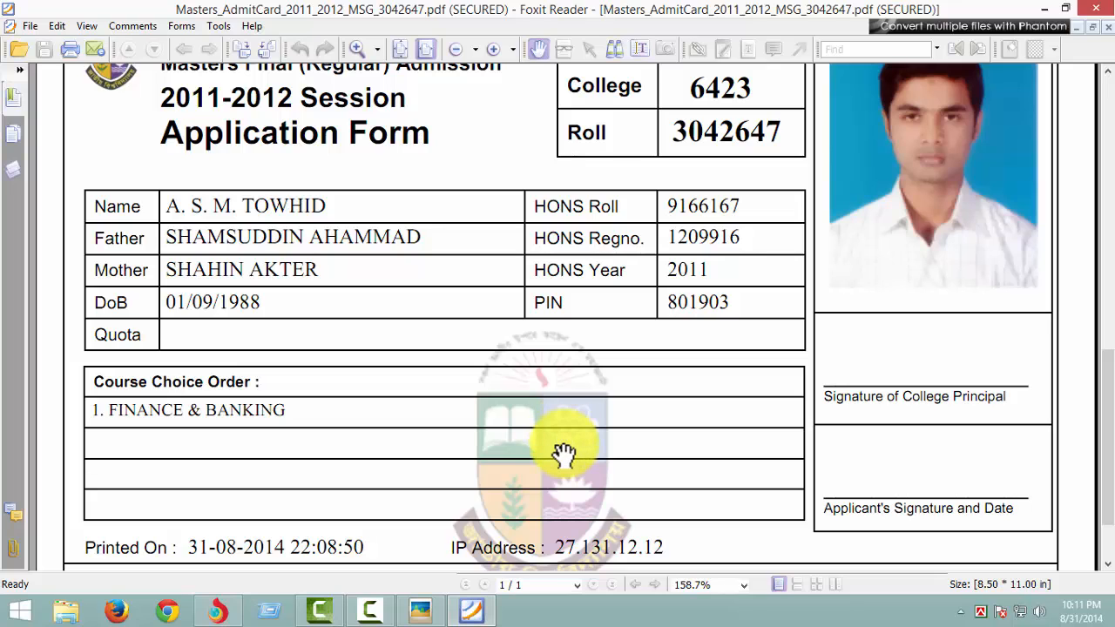
{"action": "scroll", "coordinate": [566, 455], "scroll_direction": "down", "scroll_amount": 2}
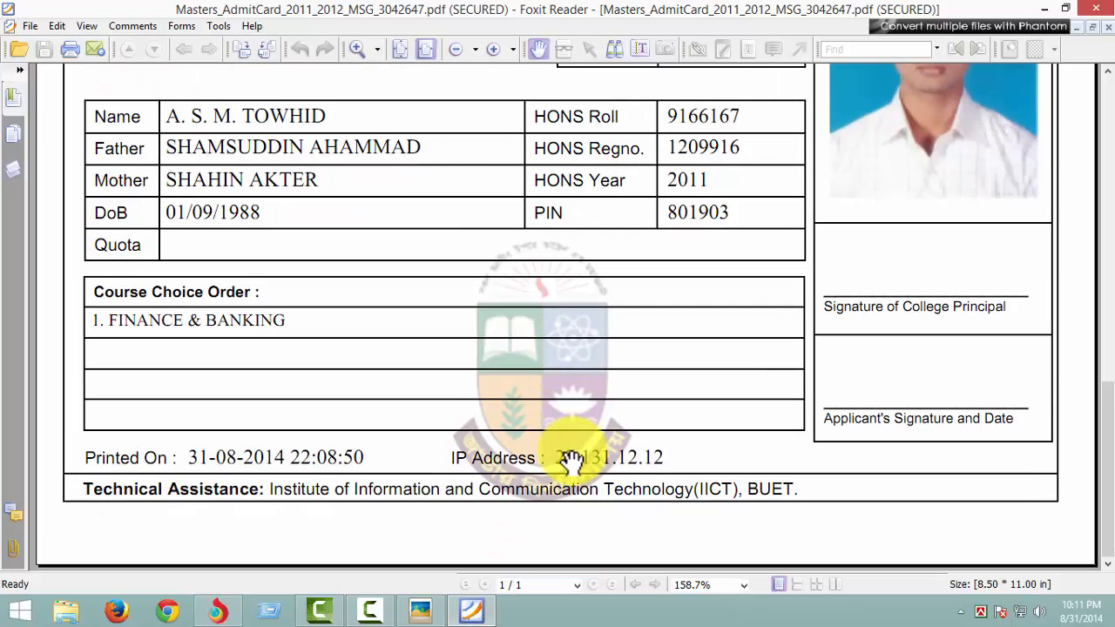
{"action": "scroll", "coordinate": [571, 462], "scroll_direction": "up", "scroll_amount": 4}
{"action": "scroll", "coordinate": [571, 462], "scroll_direction": "down", "scroll_amount": 15}
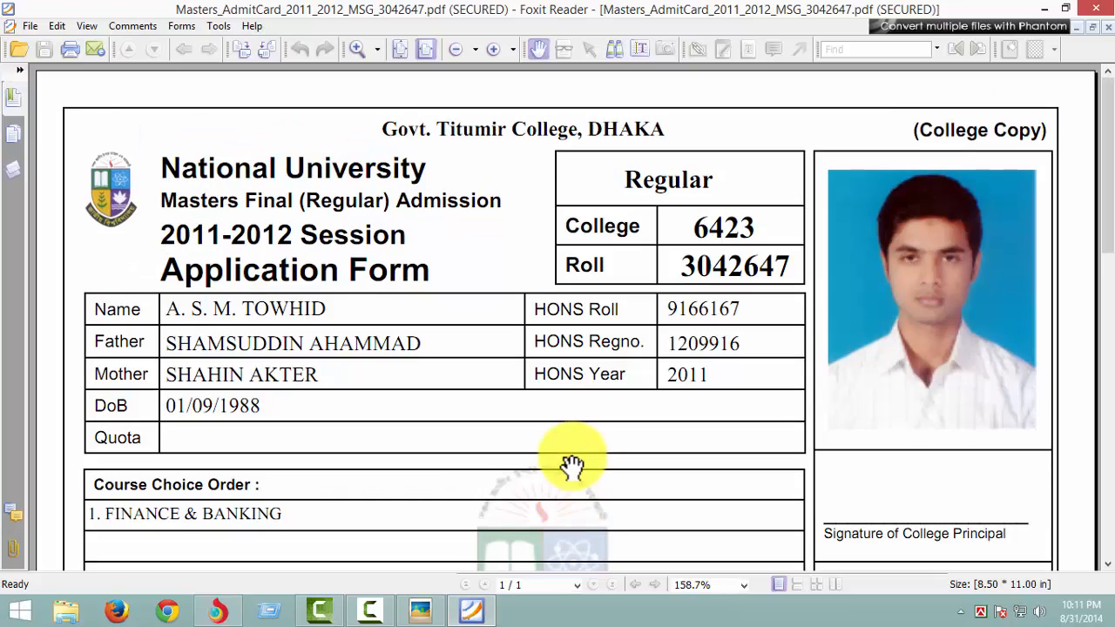